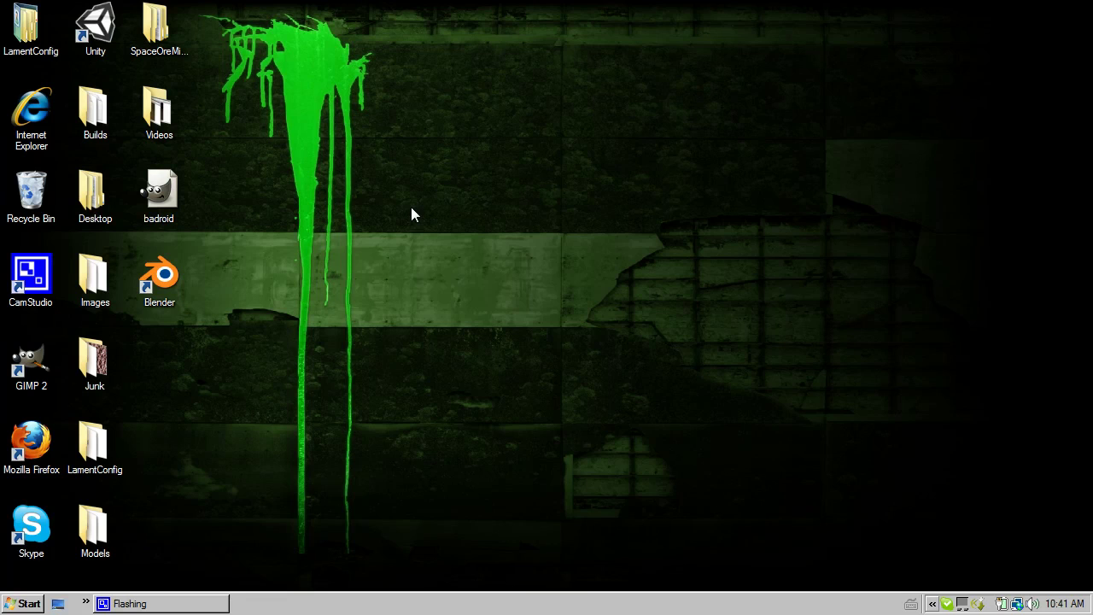
Open the badroid image in GIMP to create a new 256 × 256 pixel image, and close badroid.xcf.
double_click(165, 190)
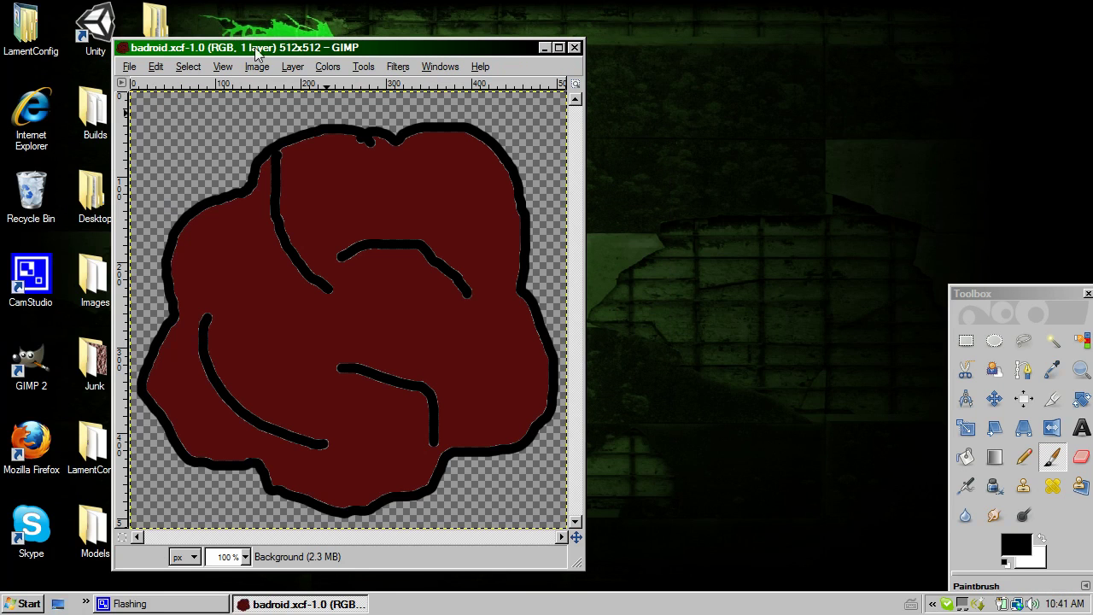
click(129, 67)
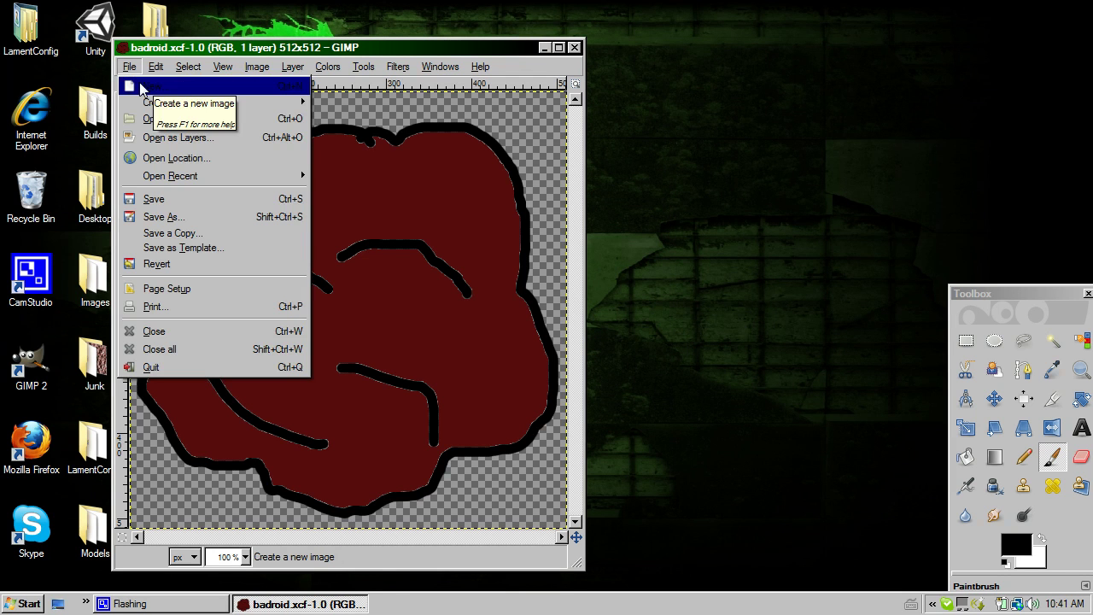
click(141, 88)
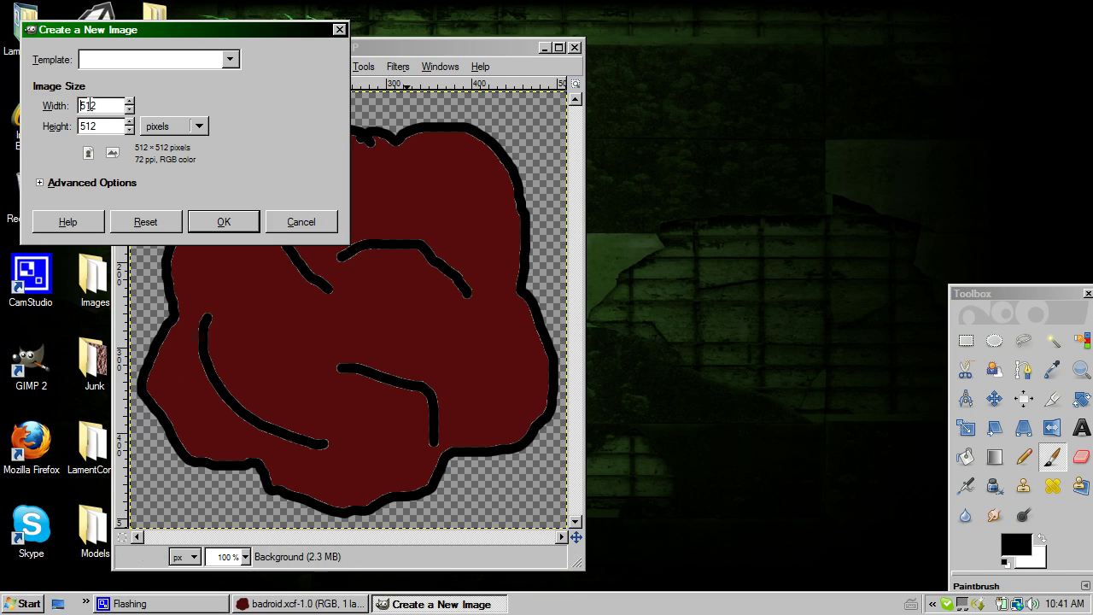
double_click(100, 104)
text(256)
key(Tab)
text(25)
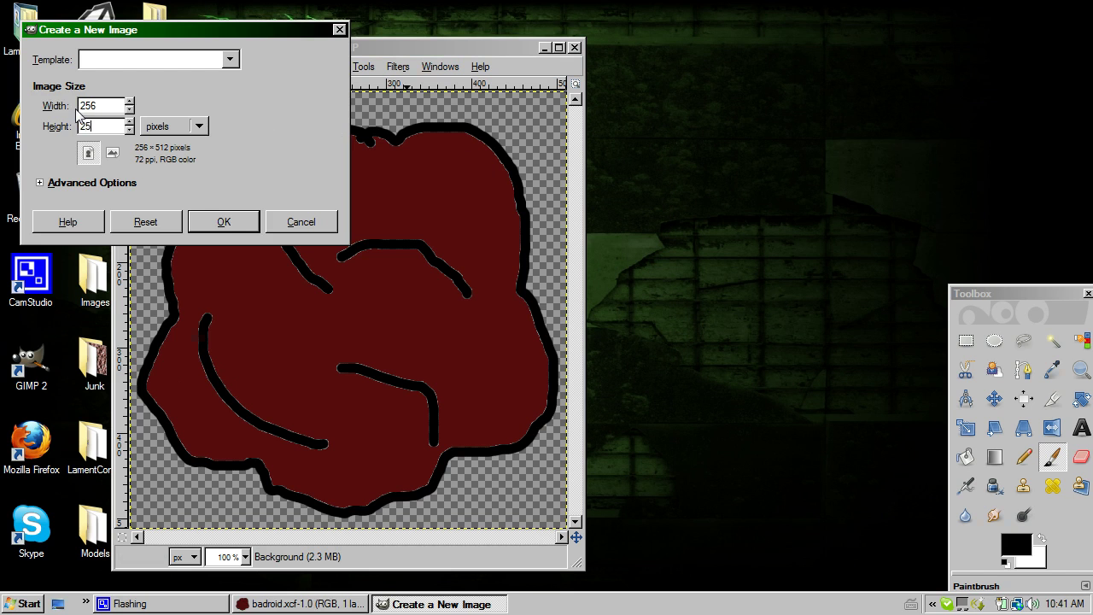
text(6)
click(224, 223)
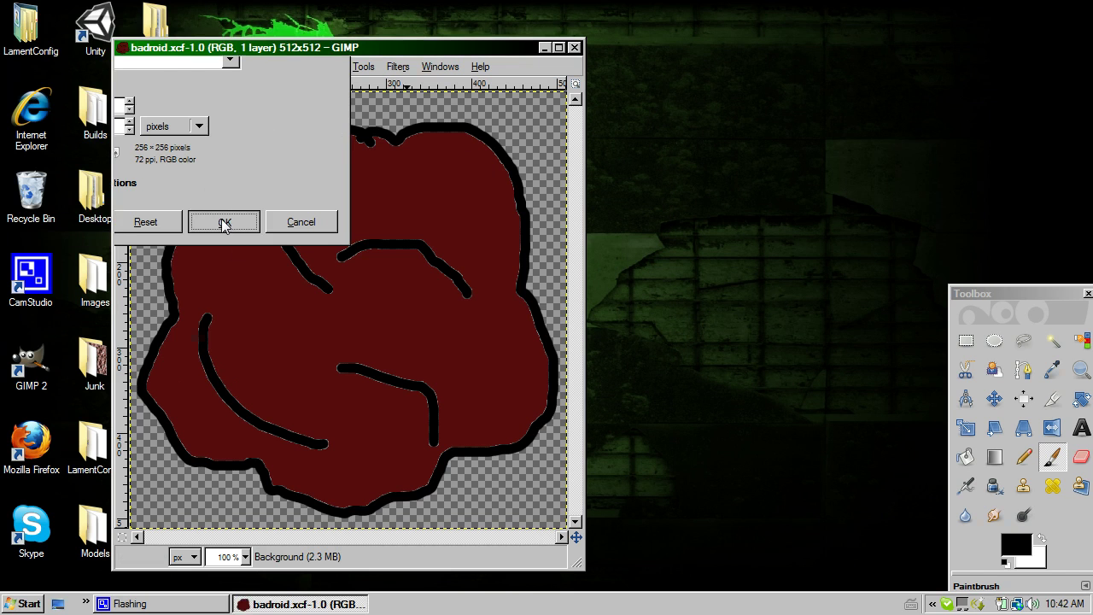
click(574, 47)
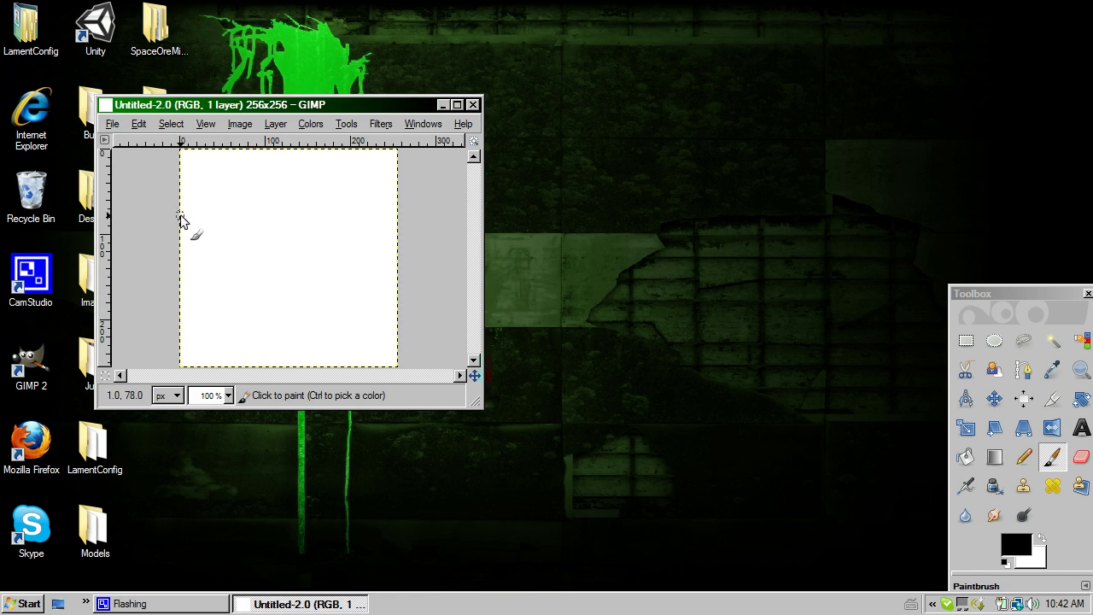
Render Solid Noise on the blank image with detail 15, X and Y size 16.0 and a new seed.
right_click(278, 211)
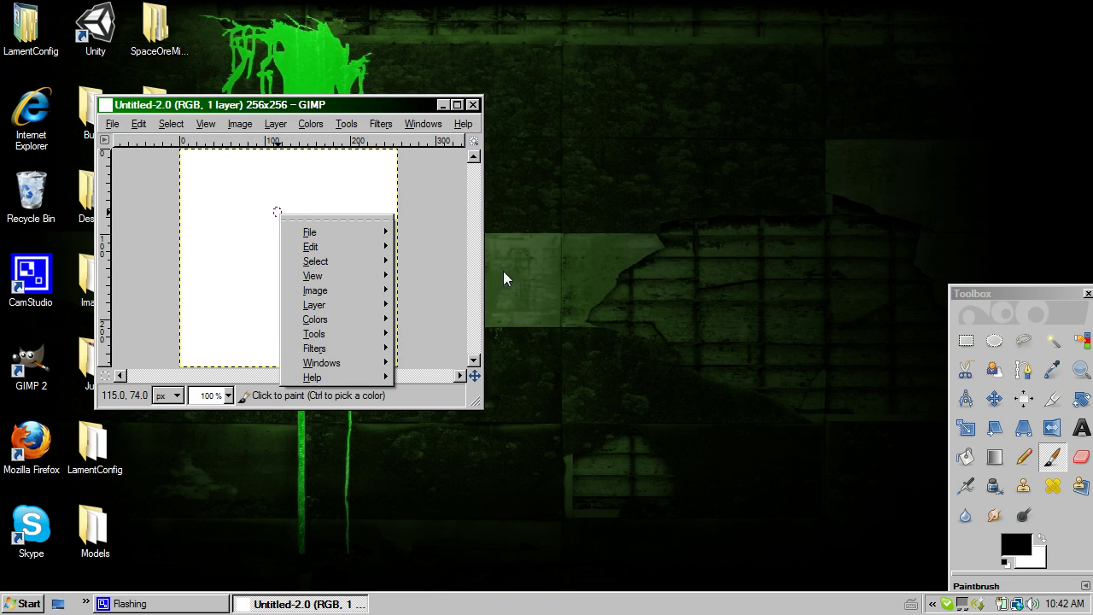
mouse_move(355, 352)
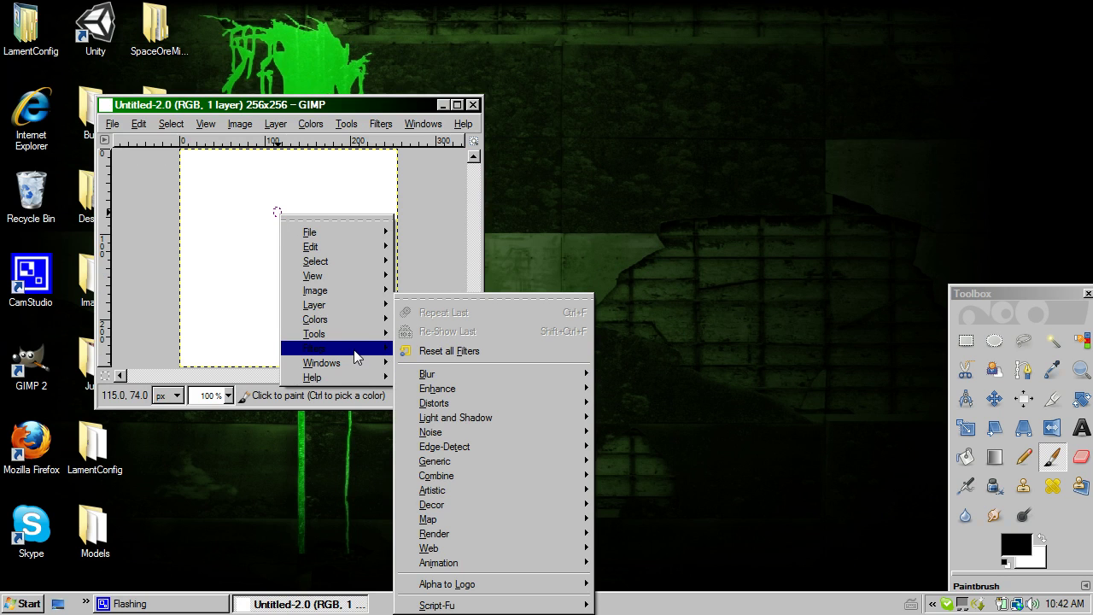
mouse_move(541, 434)
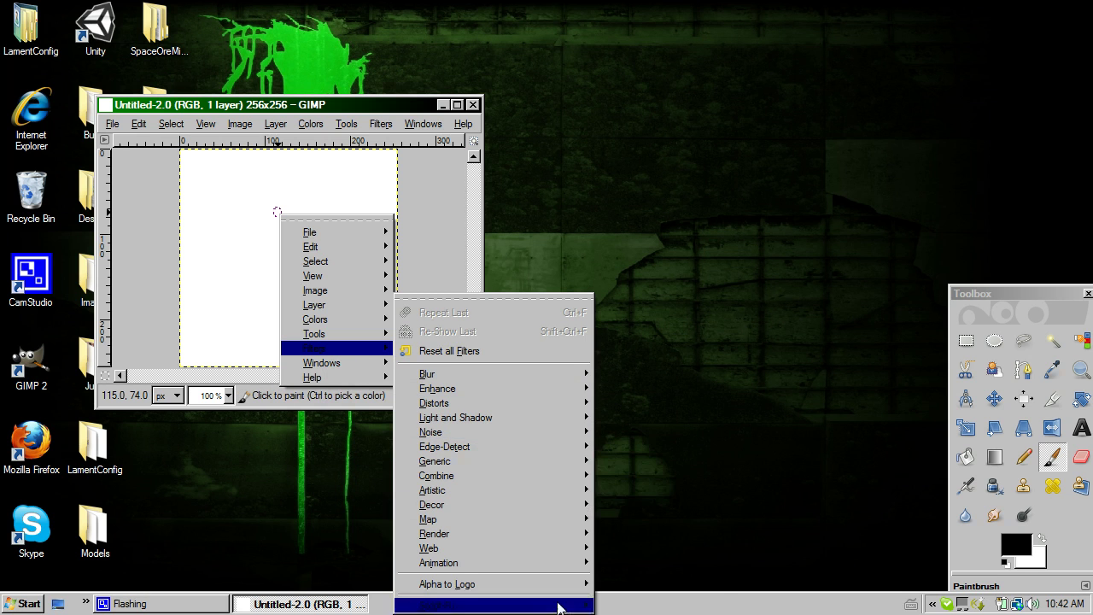
mouse_move(523, 528)
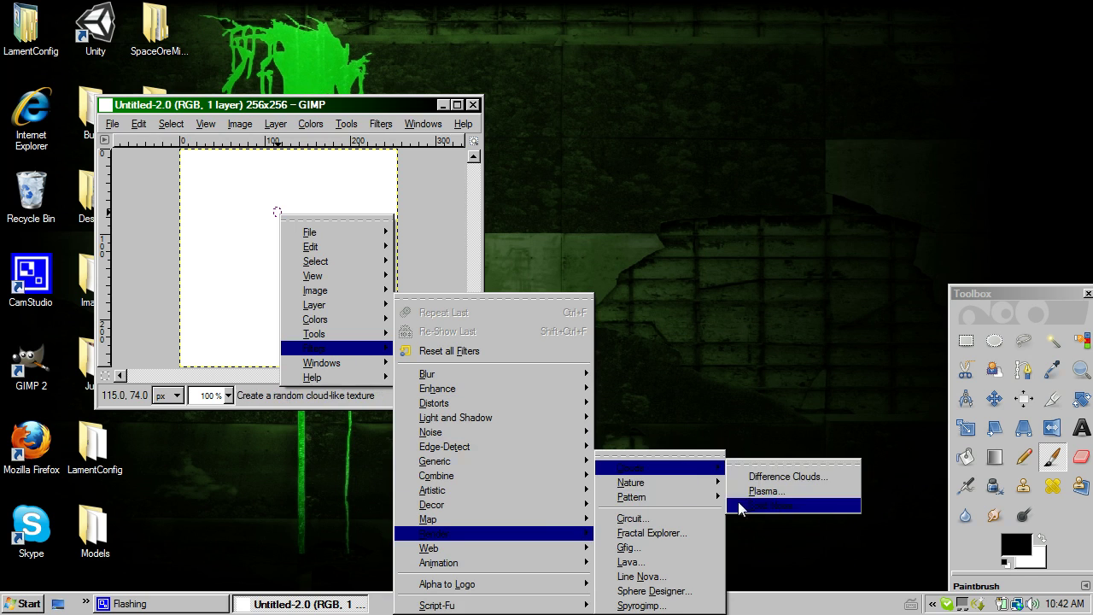
click(743, 504)
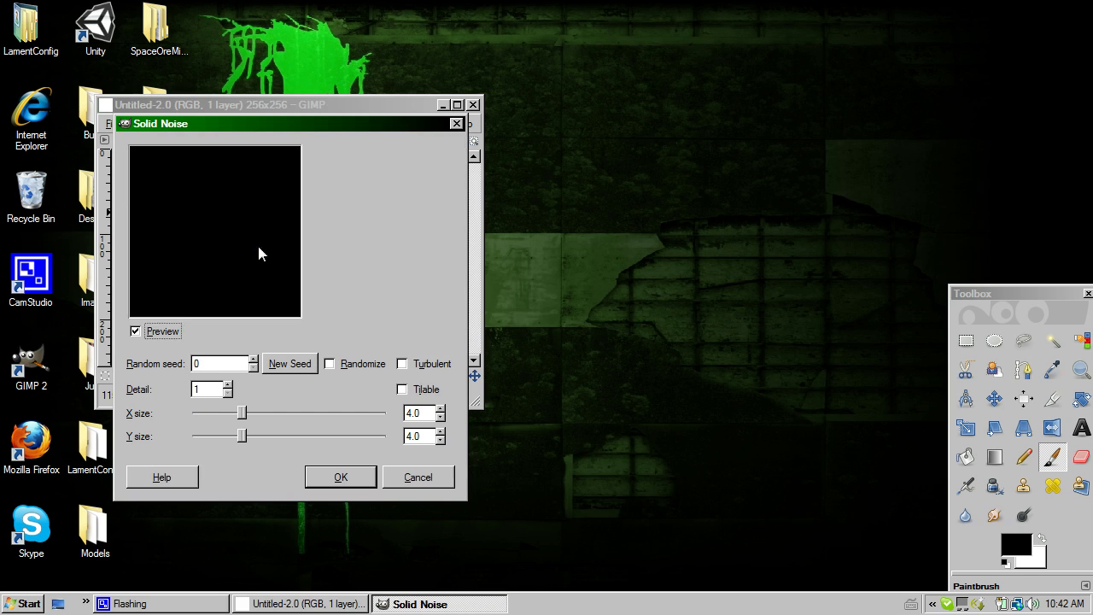
click(227, 385)
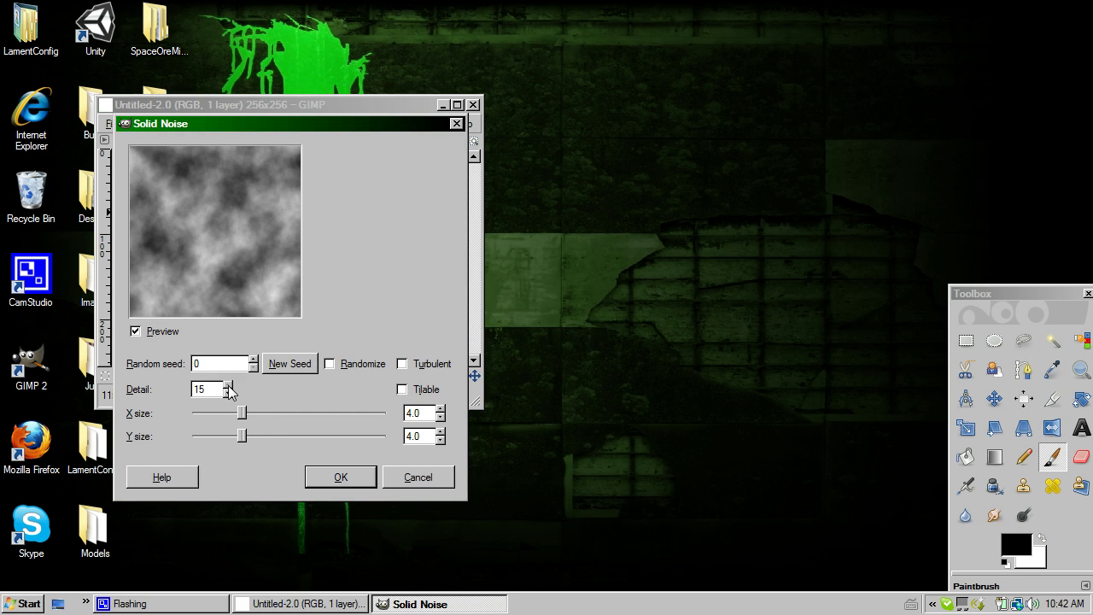
drag(242, 411, 382, 413)
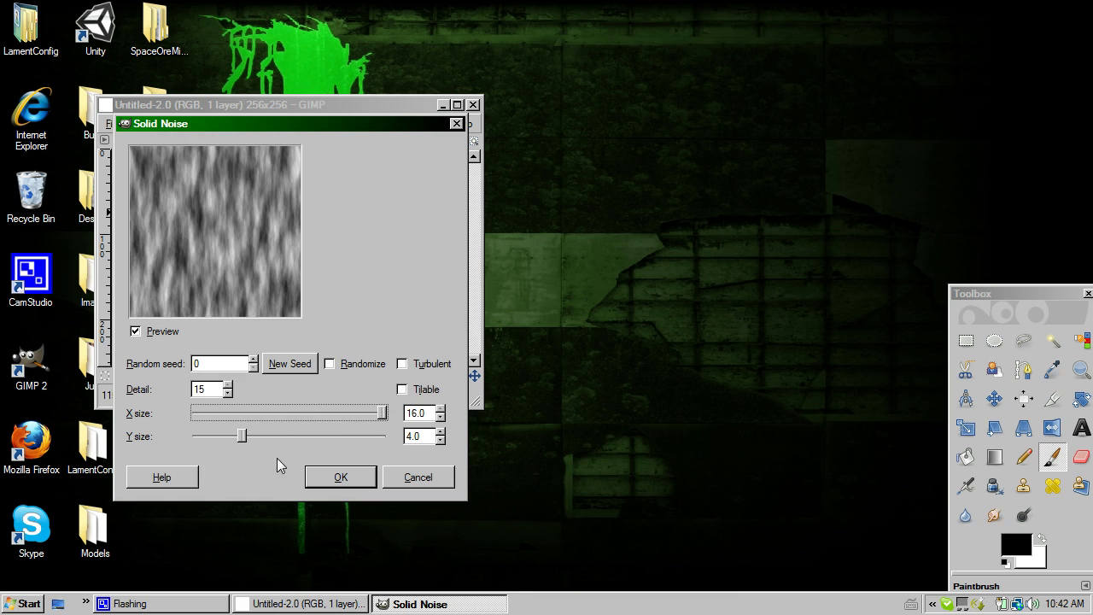
drag(243, 435, 471, 432)
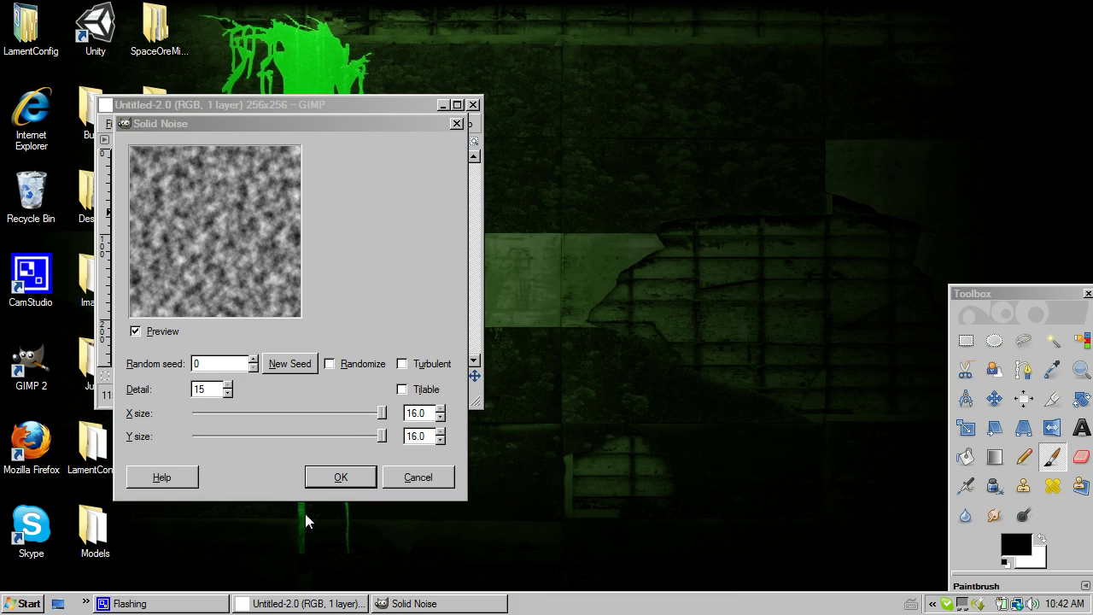
click(294, 367)
click(341, 477)
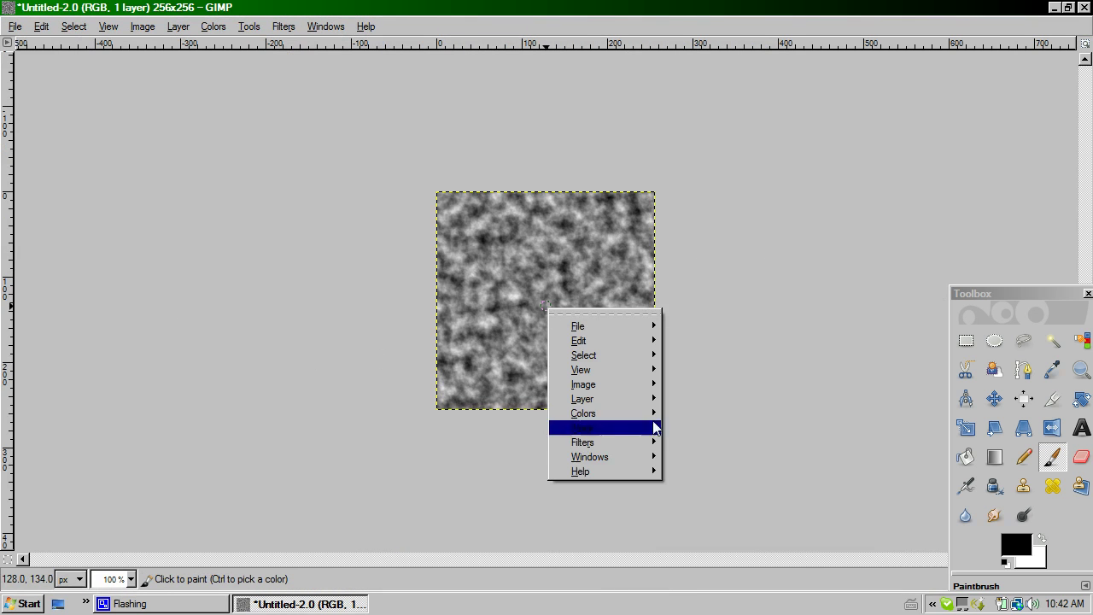
Apply the Emboss filter to the noise image with azimuth 30, elevation 45 and depth 20.
mouse_move(650, 447)
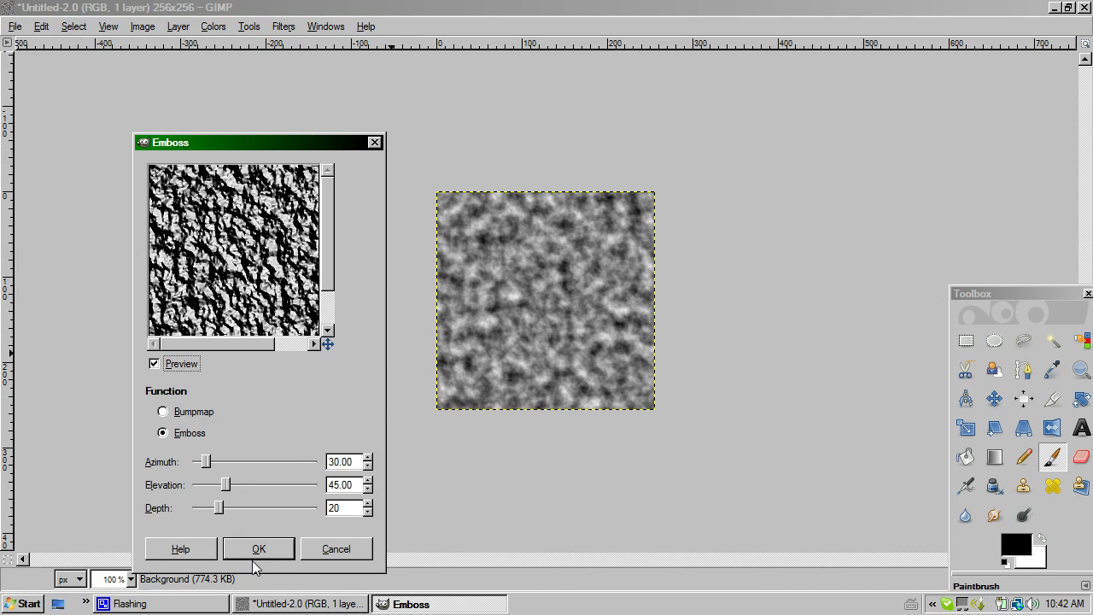
click(256, 551)
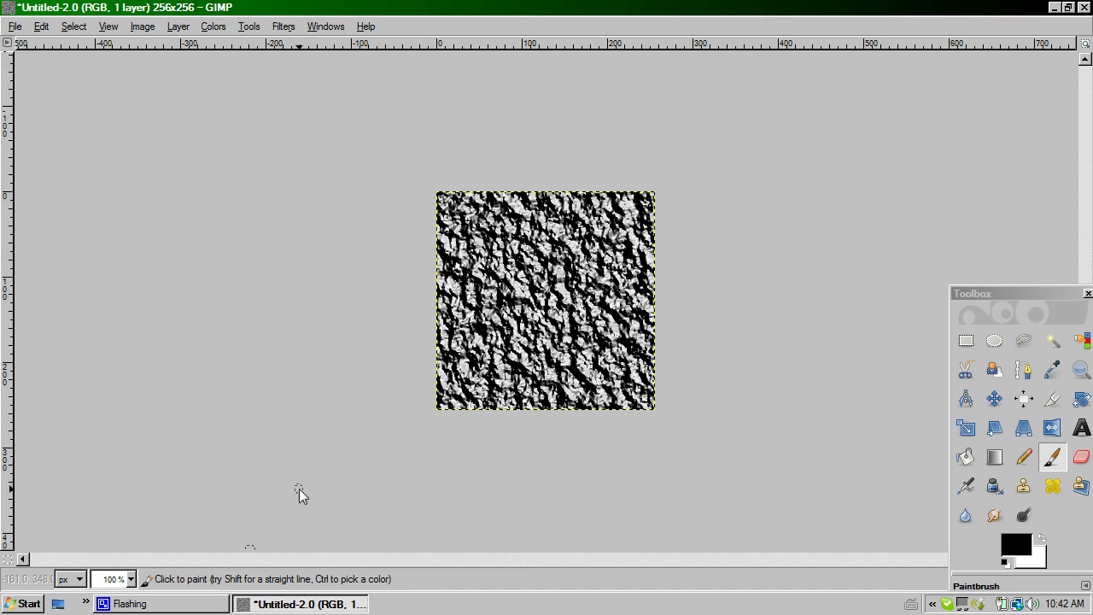
Save the embossed texture to the Desktop as asteroidtexture.png with the default PNG options.
key(alt+f)
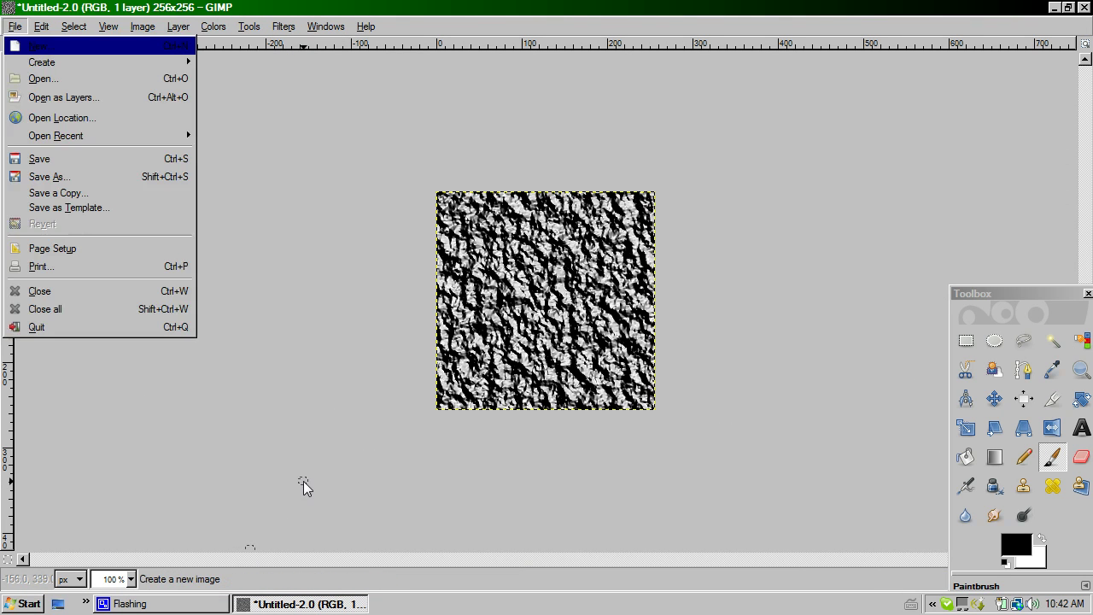
key(s)
click(266, 359)
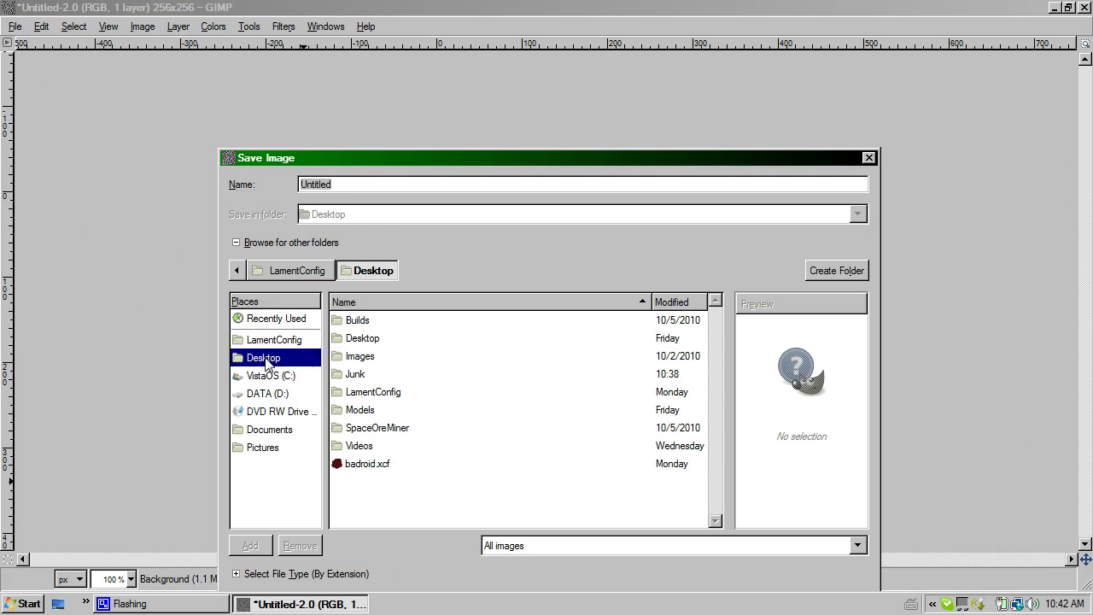
click(348, 186)
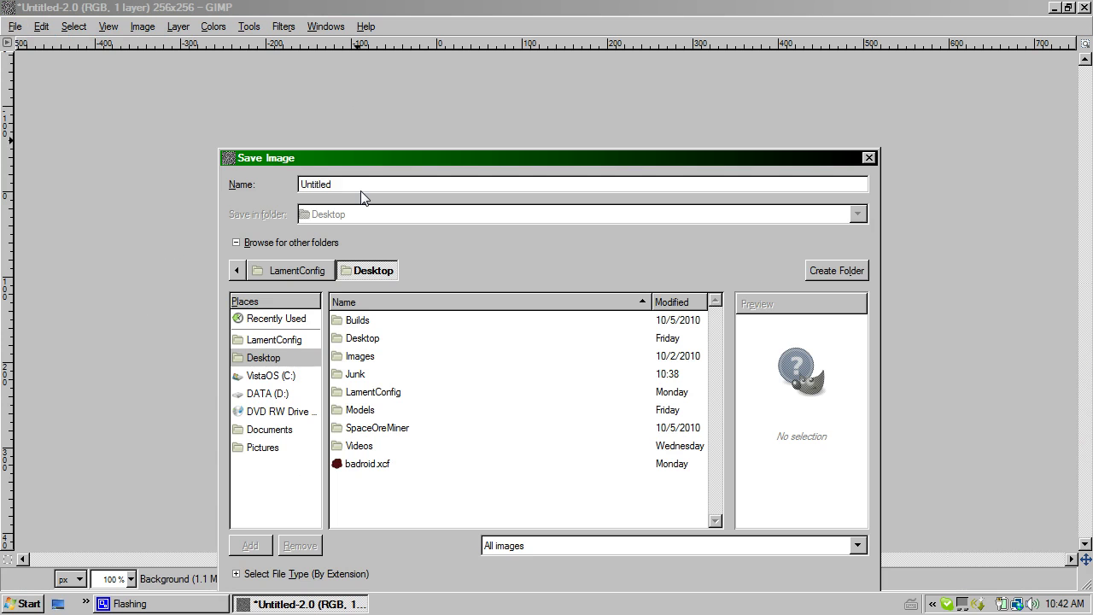
key(ctrl+a)
text(at)
drag(738, 159, 695, 21)
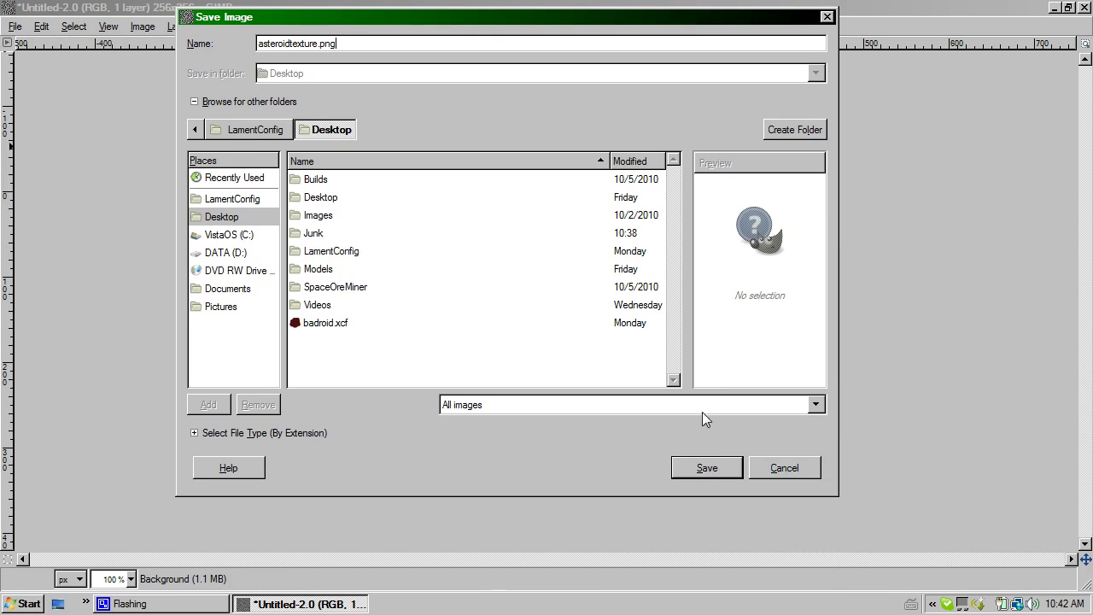
click(714, 469)
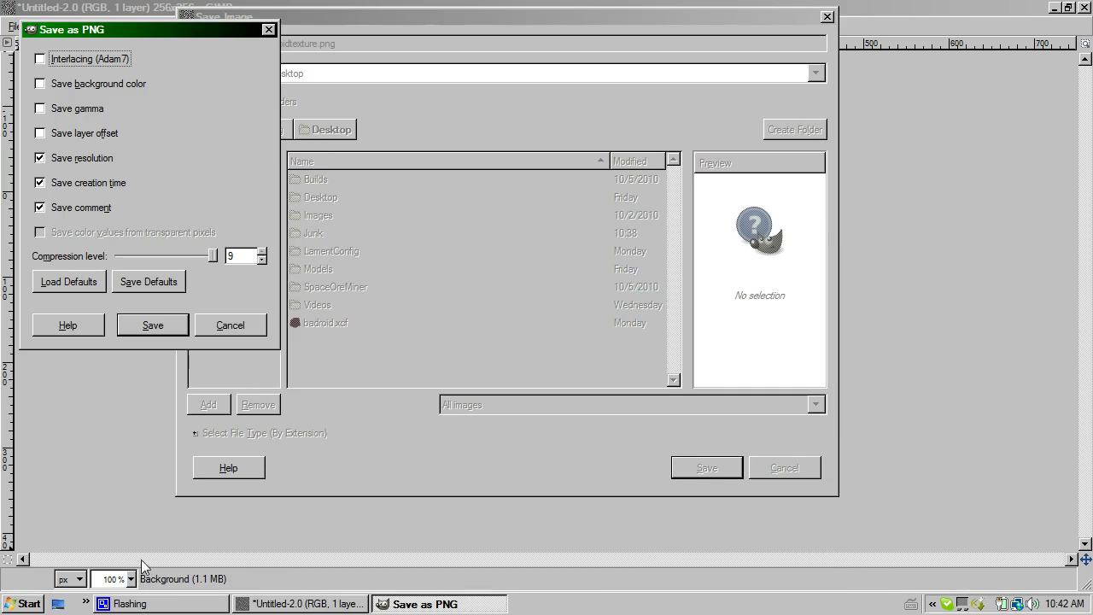
click(162, 320)
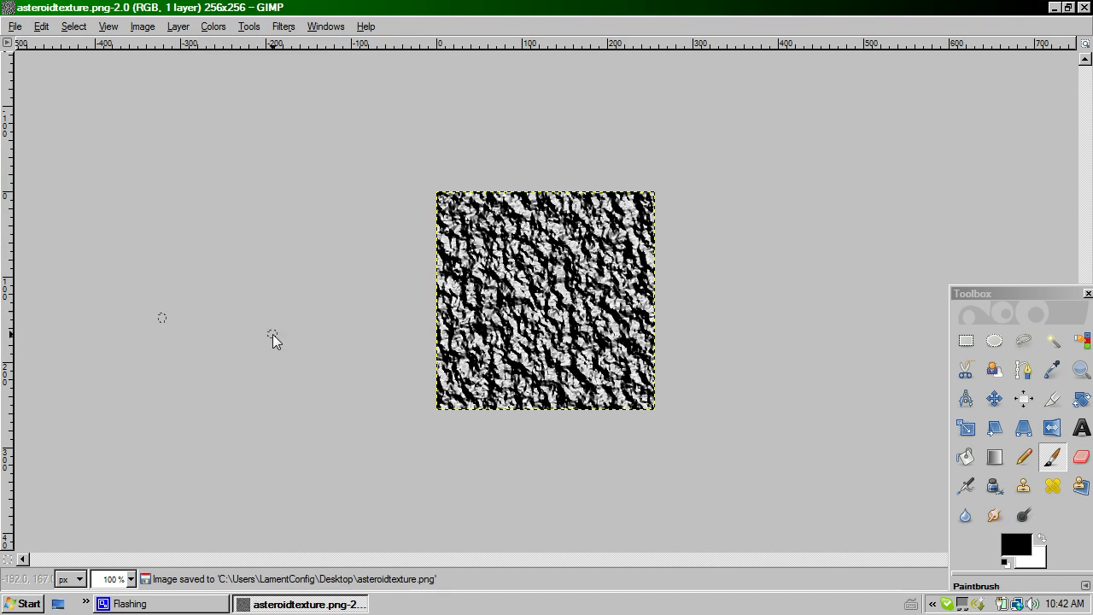
Launch Blender from the desktop and delete the default cube from the scene.
key(super)
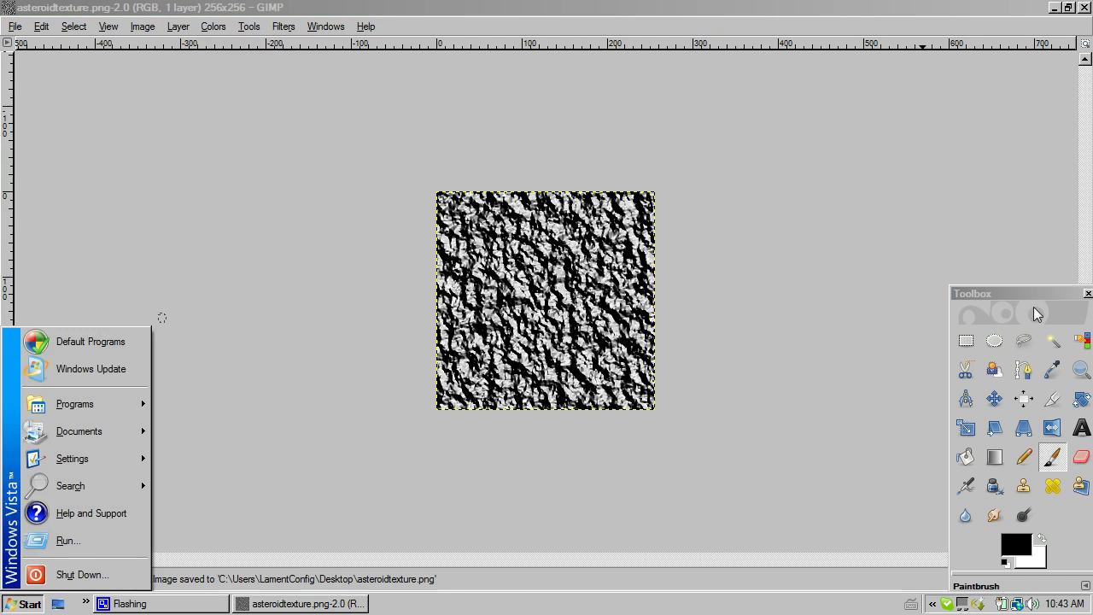
key(super+d)
click(947, 320)
double_click(164, 275)
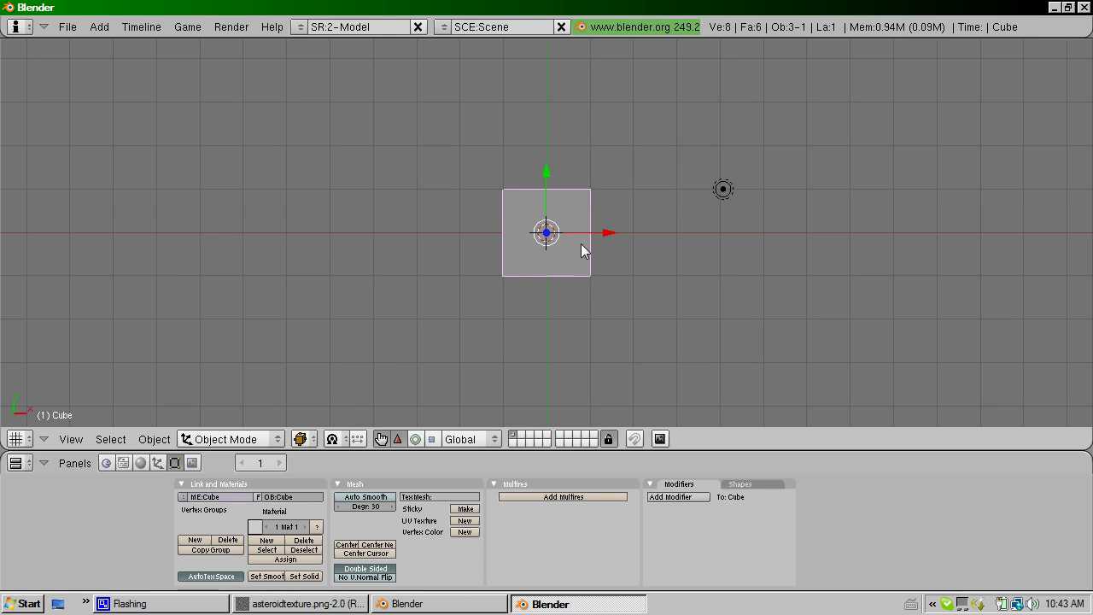
key(x)
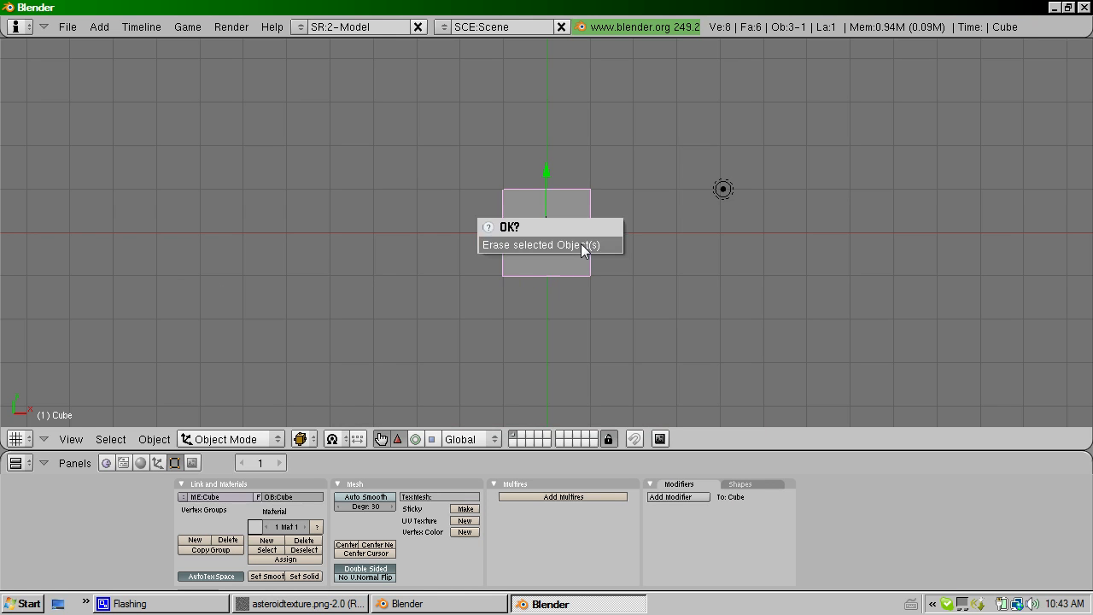
click(580, 244)
Add an icosphere with subdivision 2 and radius 1.00 at the scene's centre.
click(99, 27)
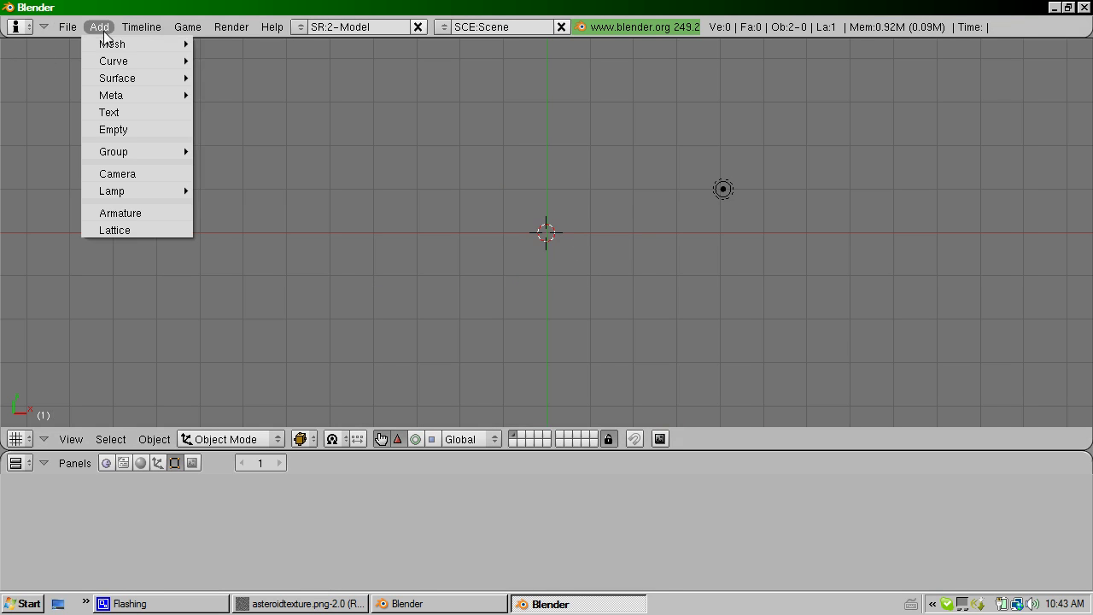
mouse_move(109, 51)
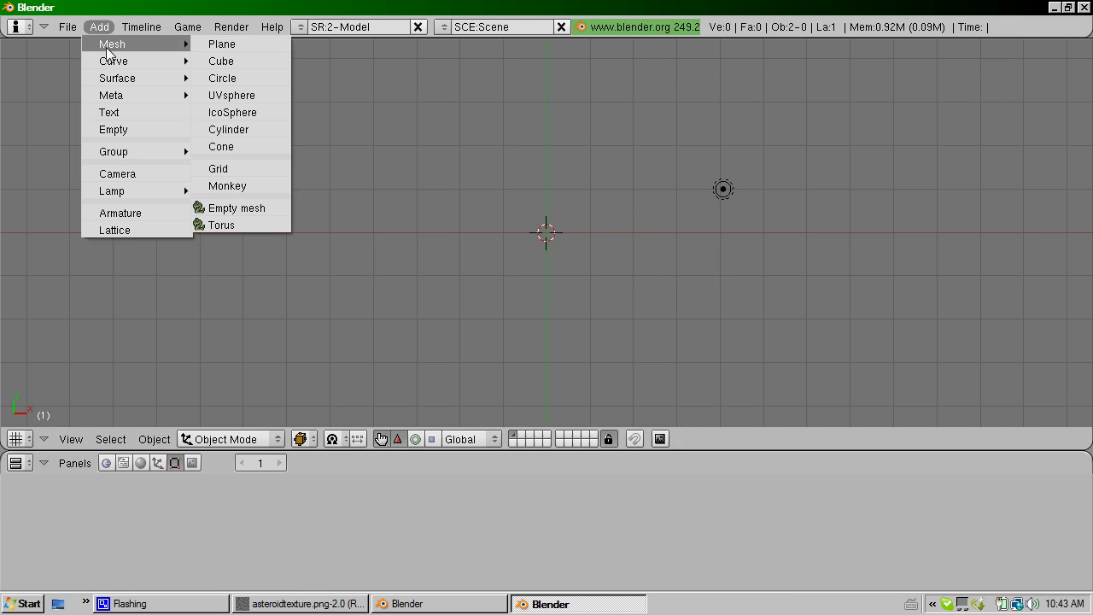
click(257, 112)
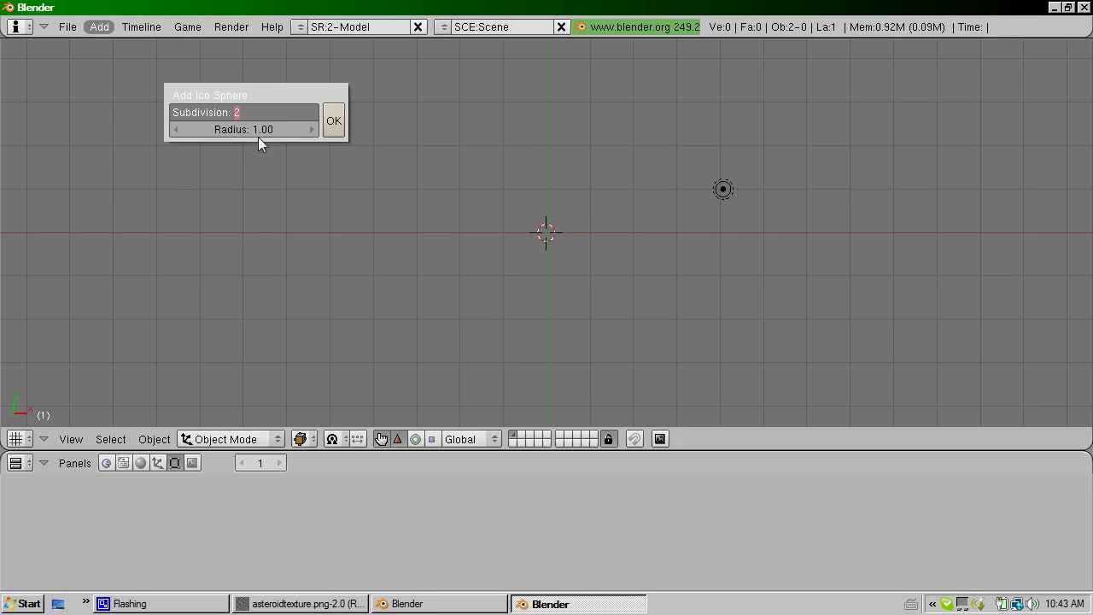
key(Return)
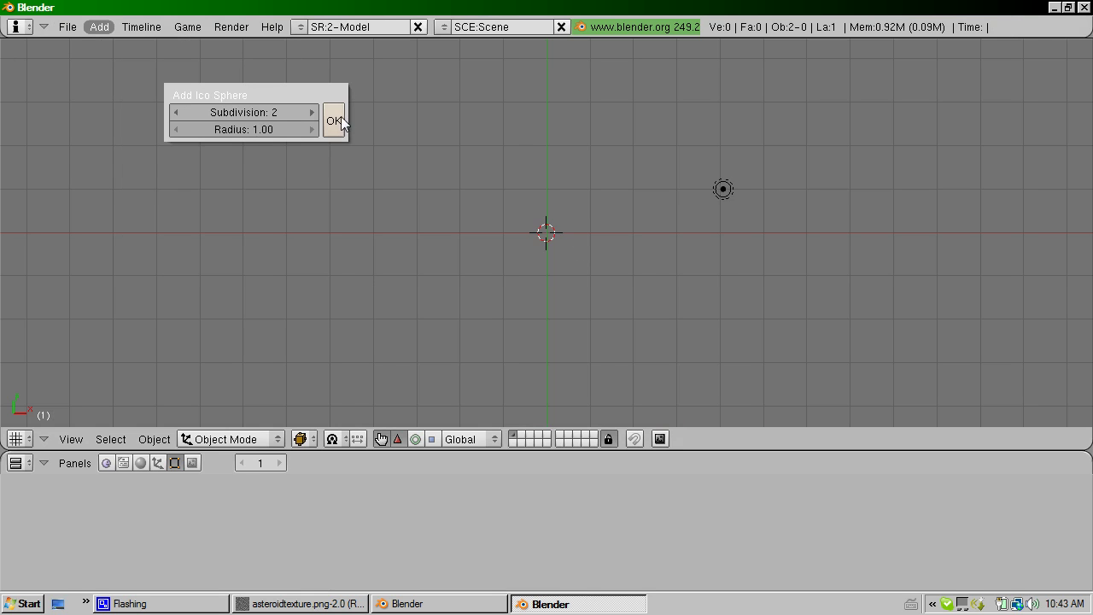
click(341, 120)
scroll(584, 231, up, 3)
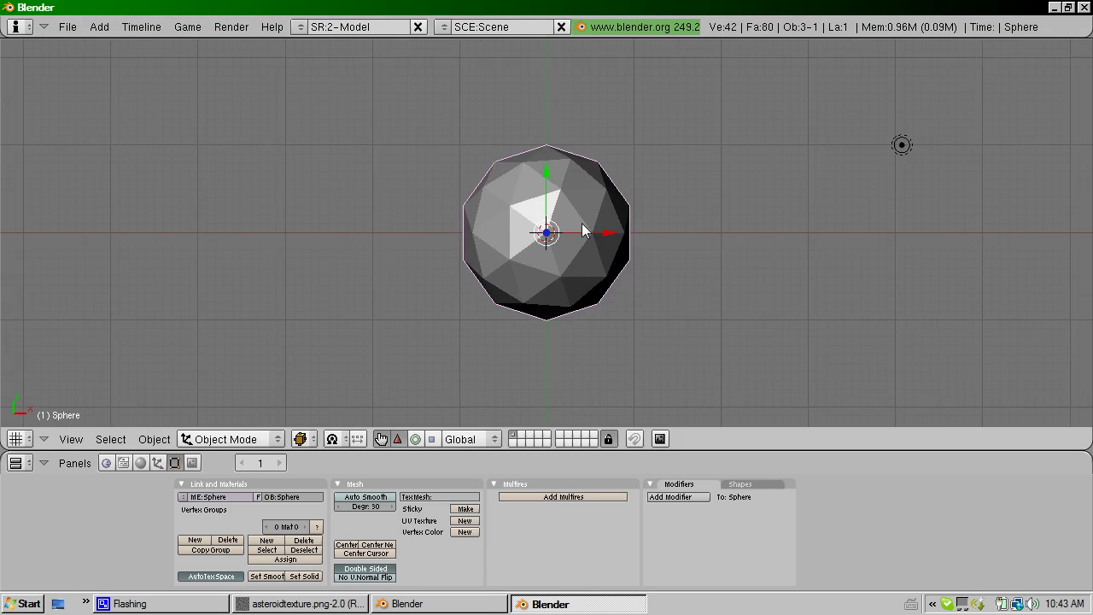
scroll(581, 224, up, 2)
scroll(580, 223, down, 5)
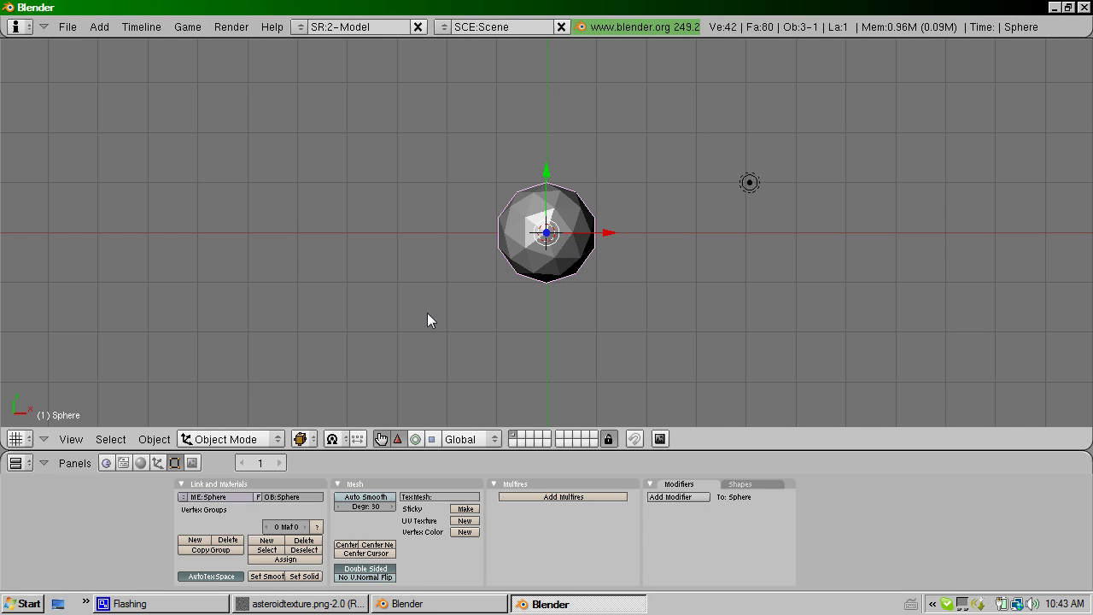
Switch the icosphere to Edit Mode with all its vertices selected.
click(212, 441)
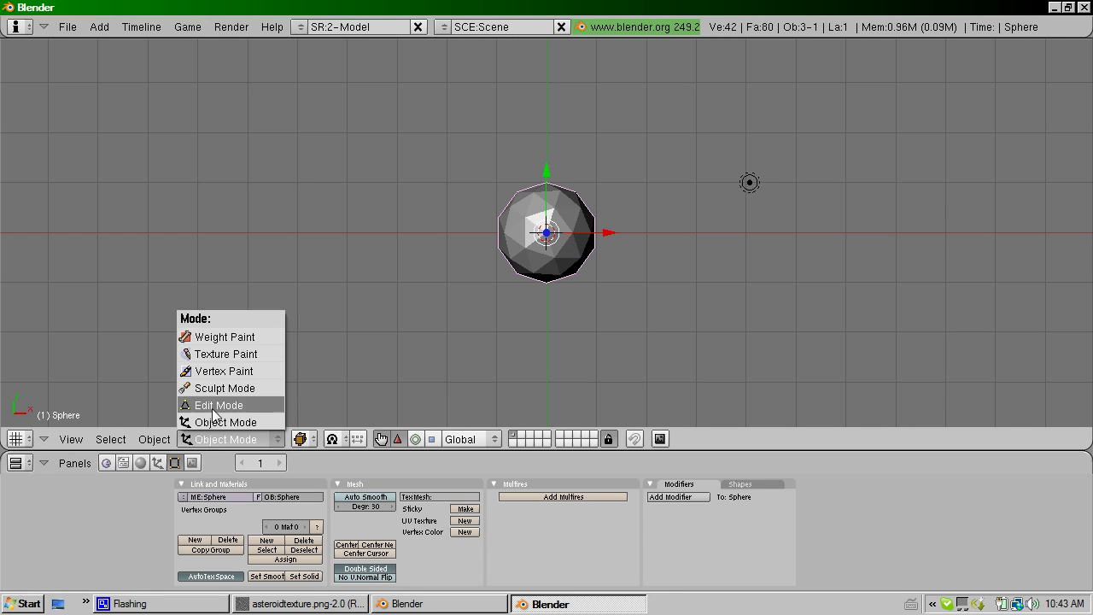
click(215, 407)
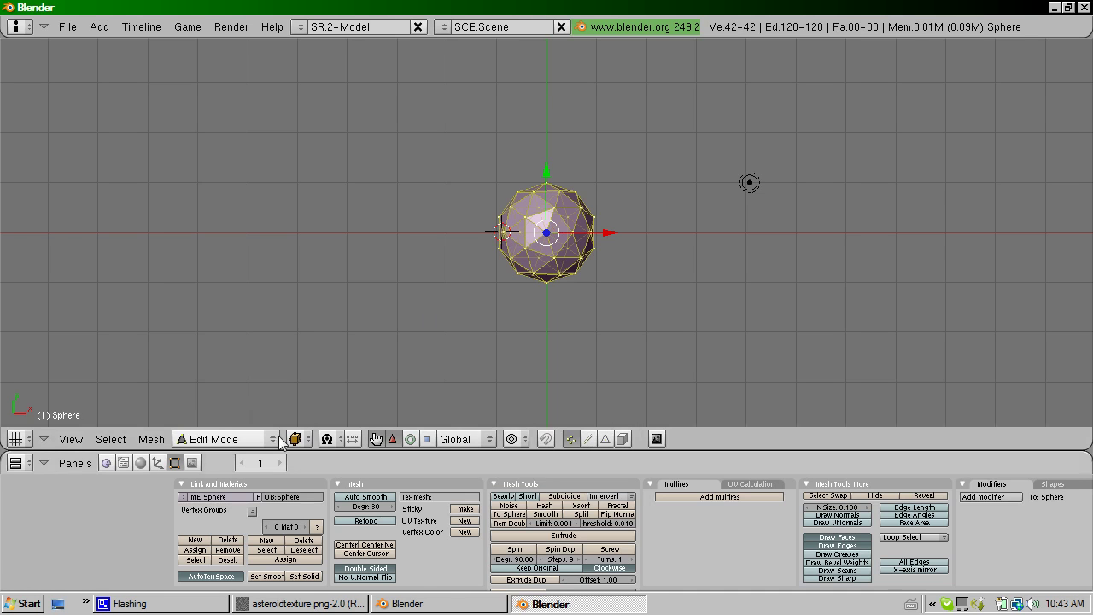
key(space)
click(404, 180)
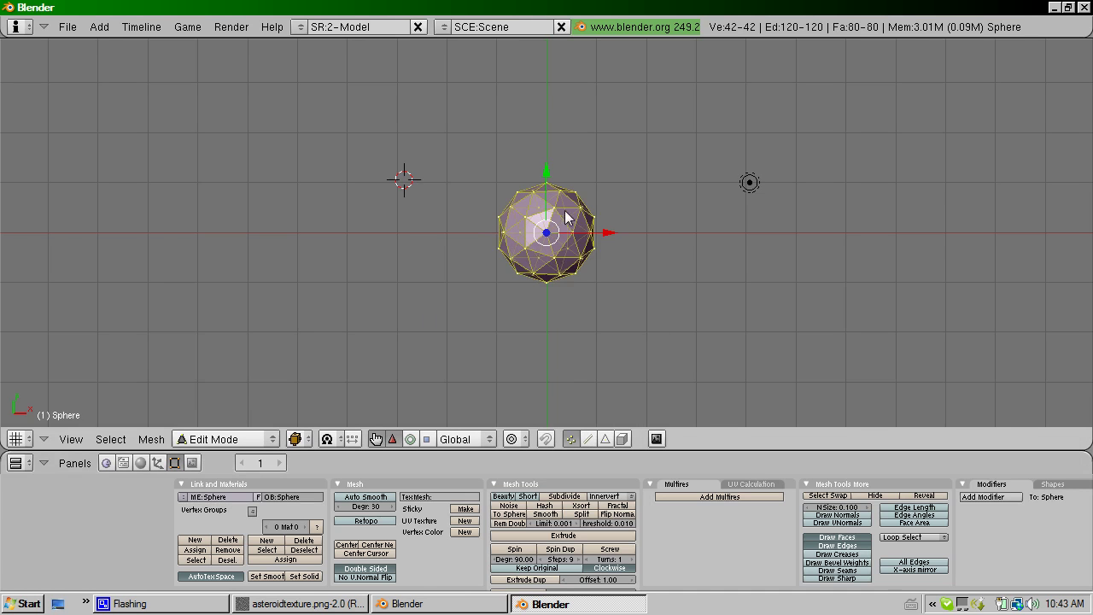
Pull the icosphere's upper-left front vertex and upper-right vertex outward in the top view to roughen the outline.
right_click(502, 232)
scroll(530, 224, up, 3)
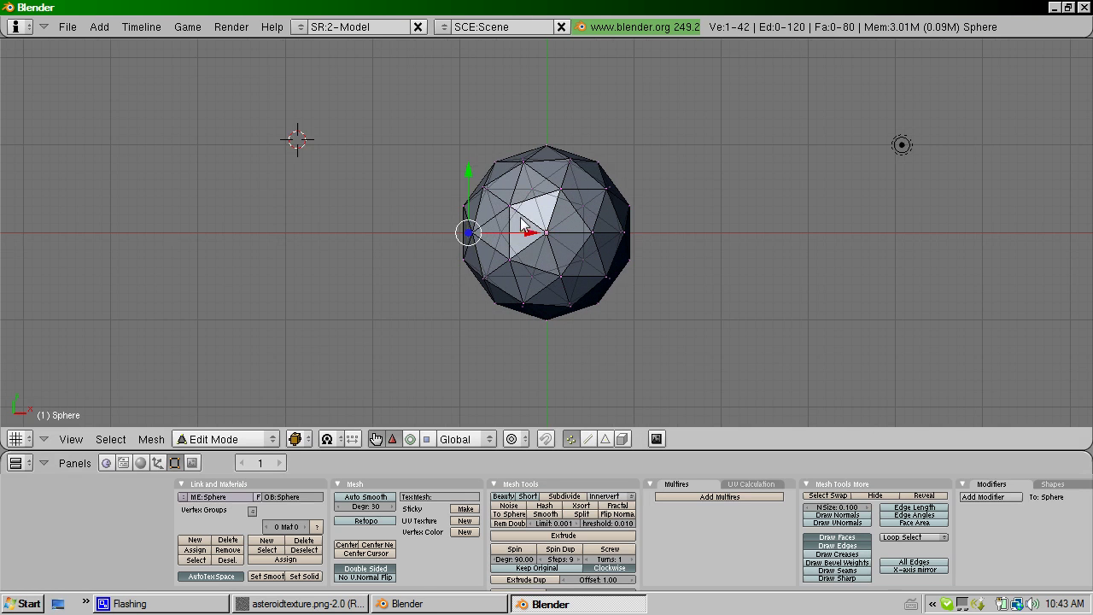
click(509, 205)
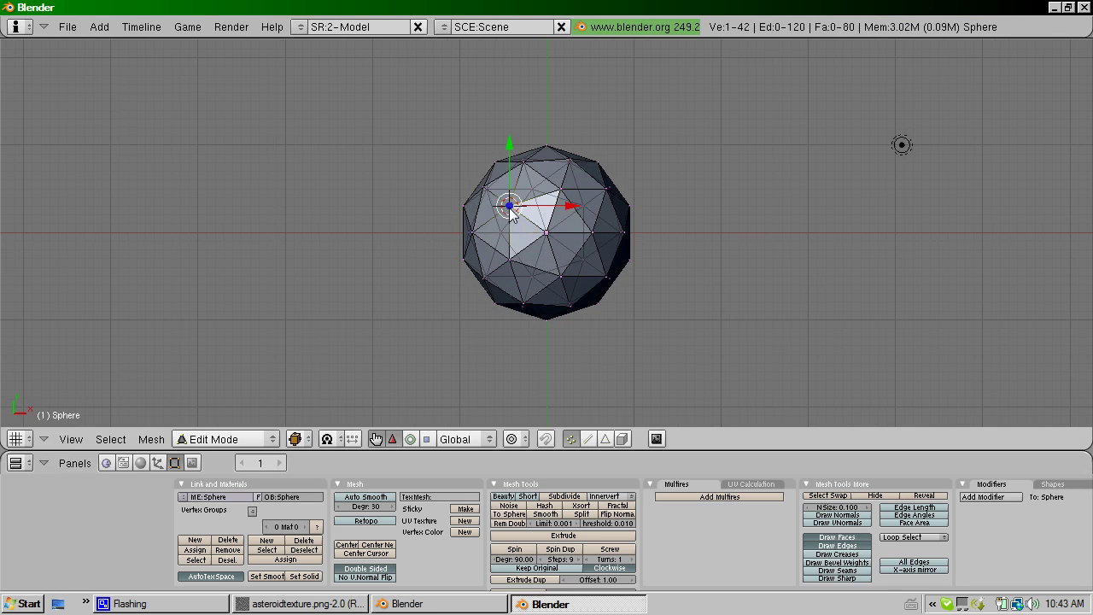
key(g)
right_click(467, 187)
key(g)
click(452, 183)
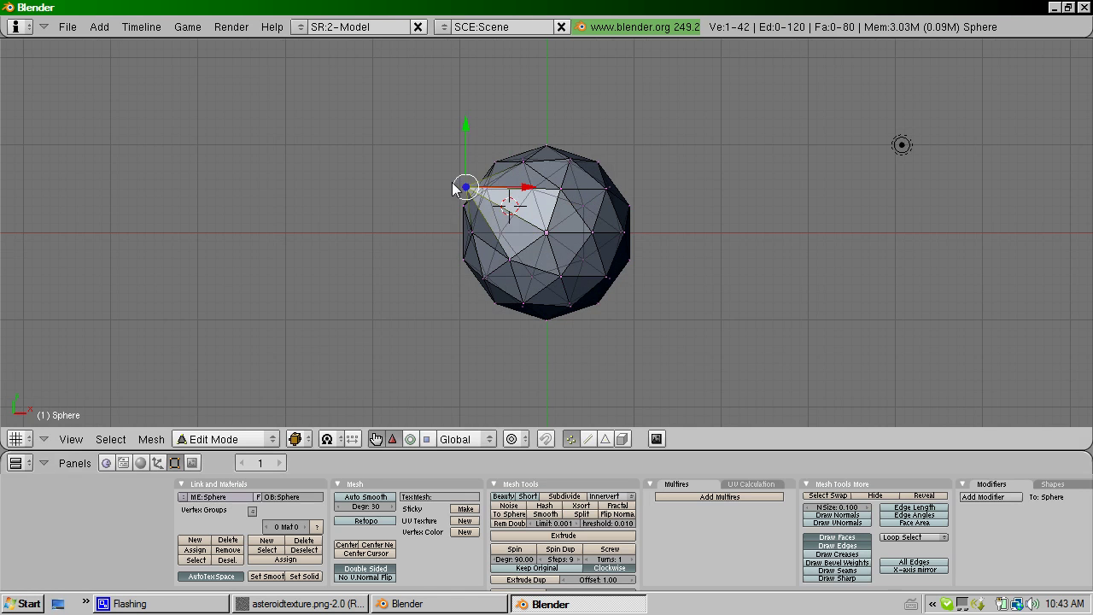
right_click(604, 192)
key(g)
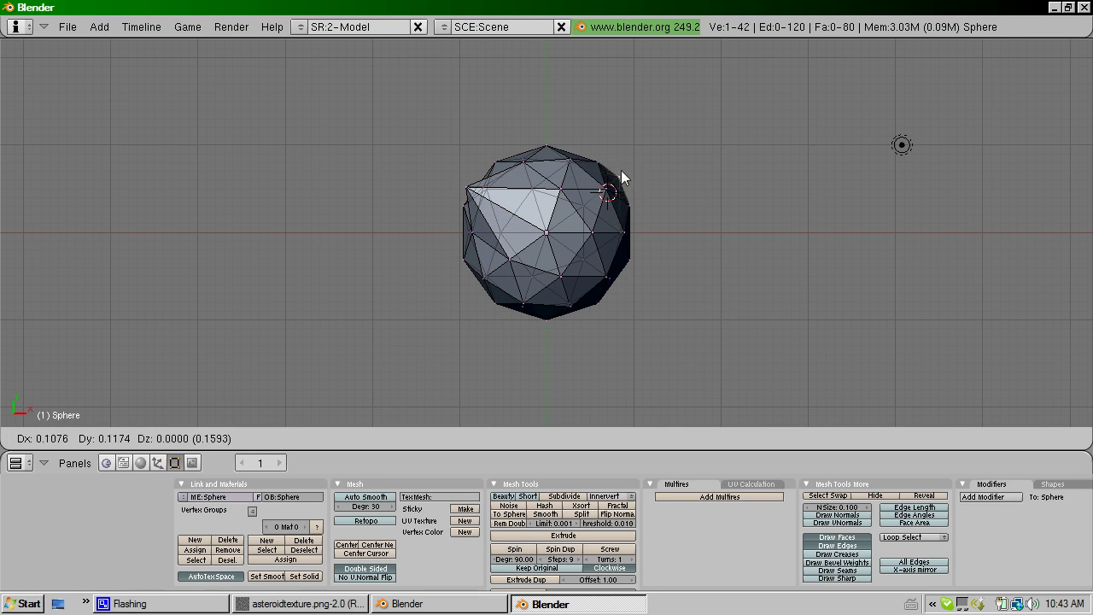
click(632, 161)
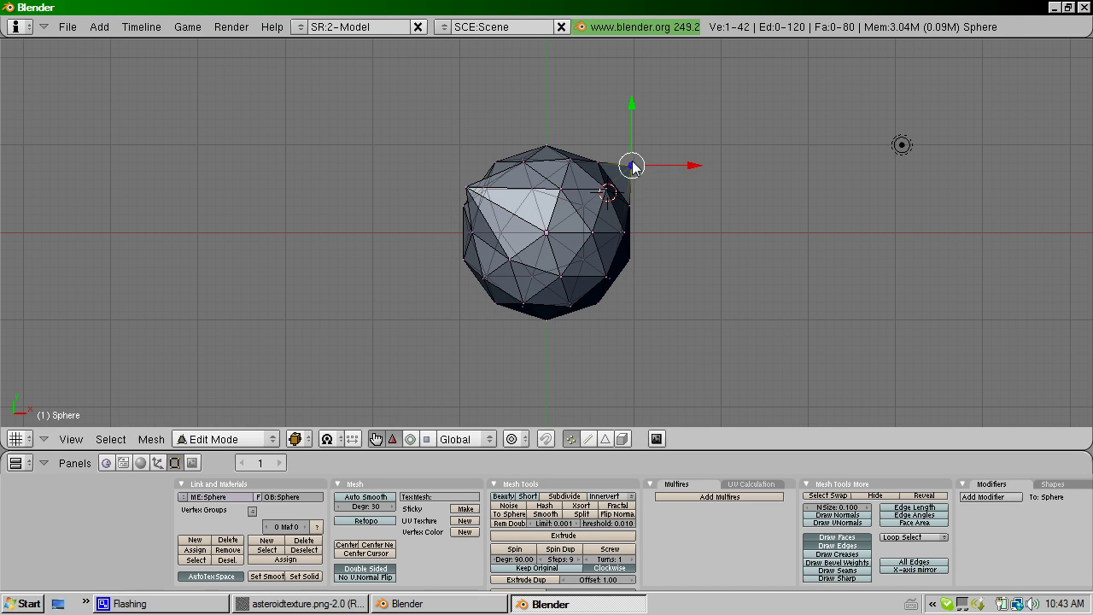
Pull one vertex at the sphere's lower edge downward and the lower-left vertex about 1 unit outward to form spikes.
right_click(575, 322)
key(g)
click(590, 355)
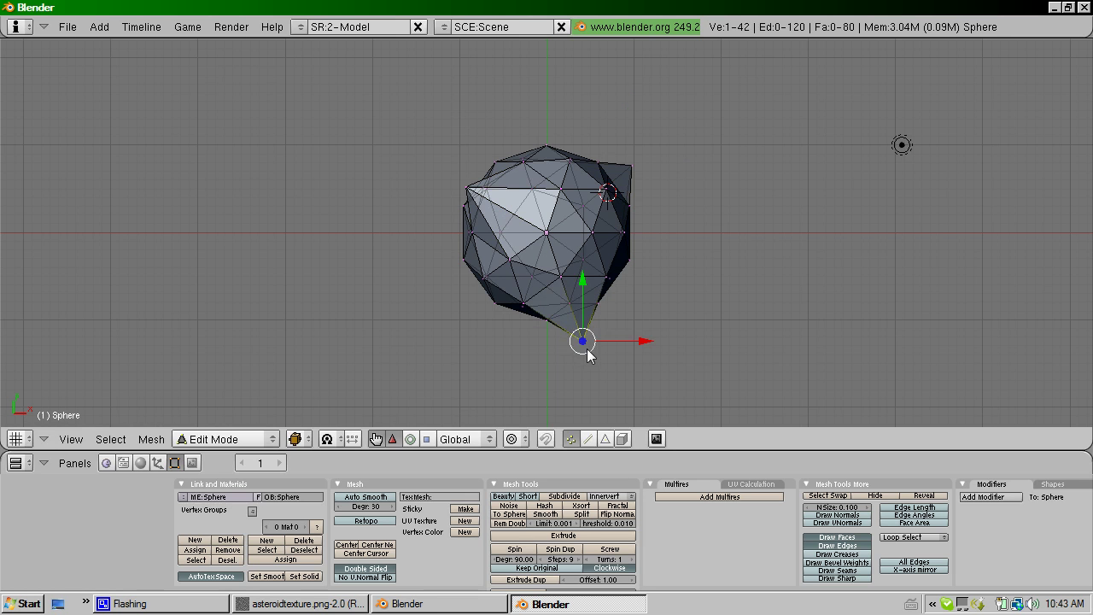
right_click(482, 280)
key(space)
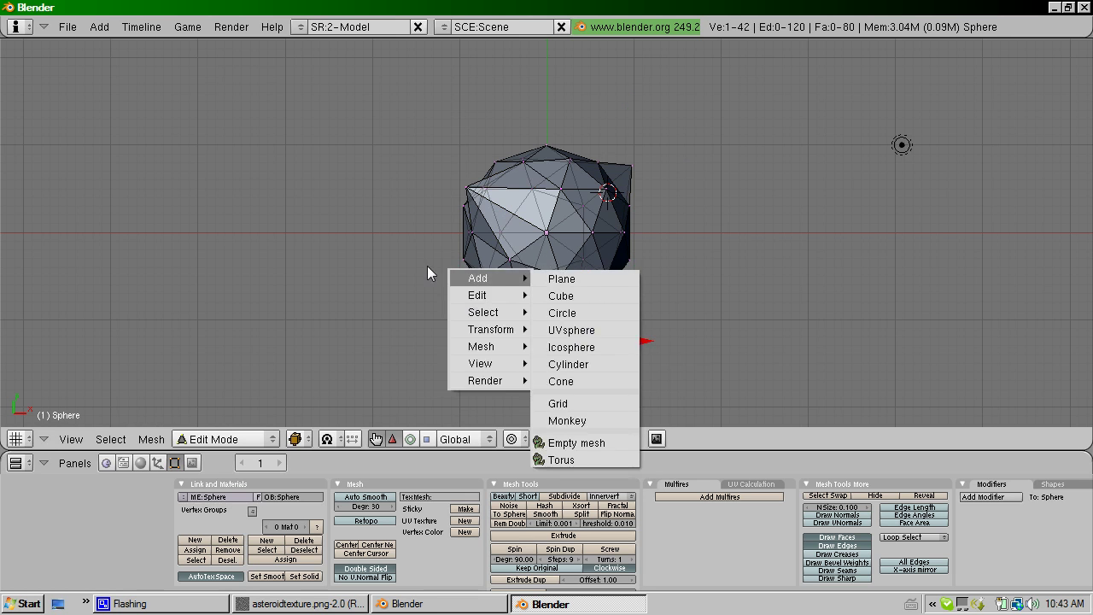
key(g)
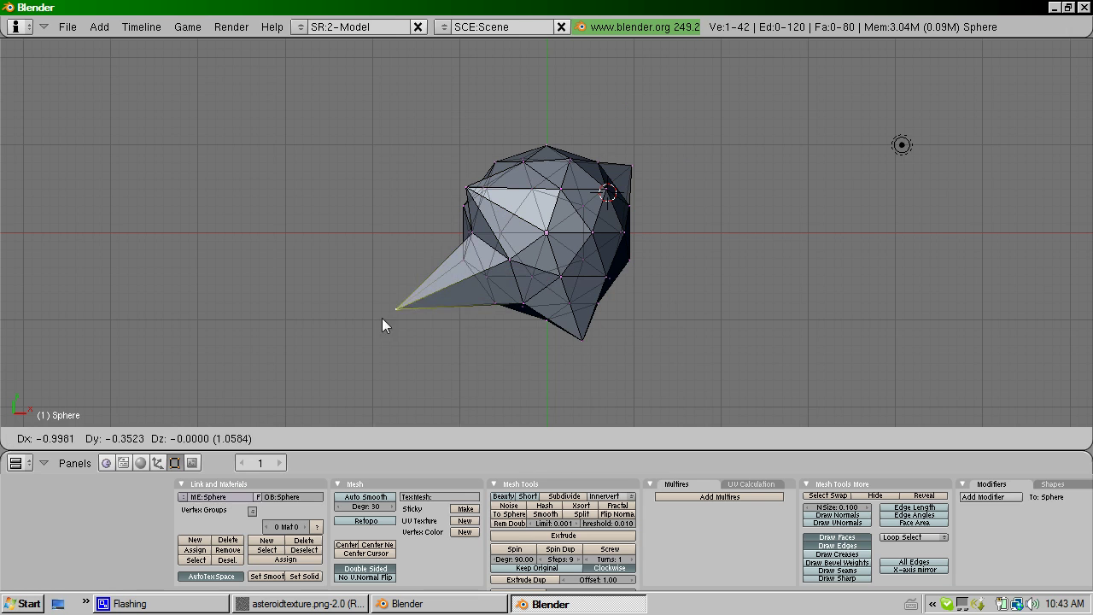
click(391, 316)
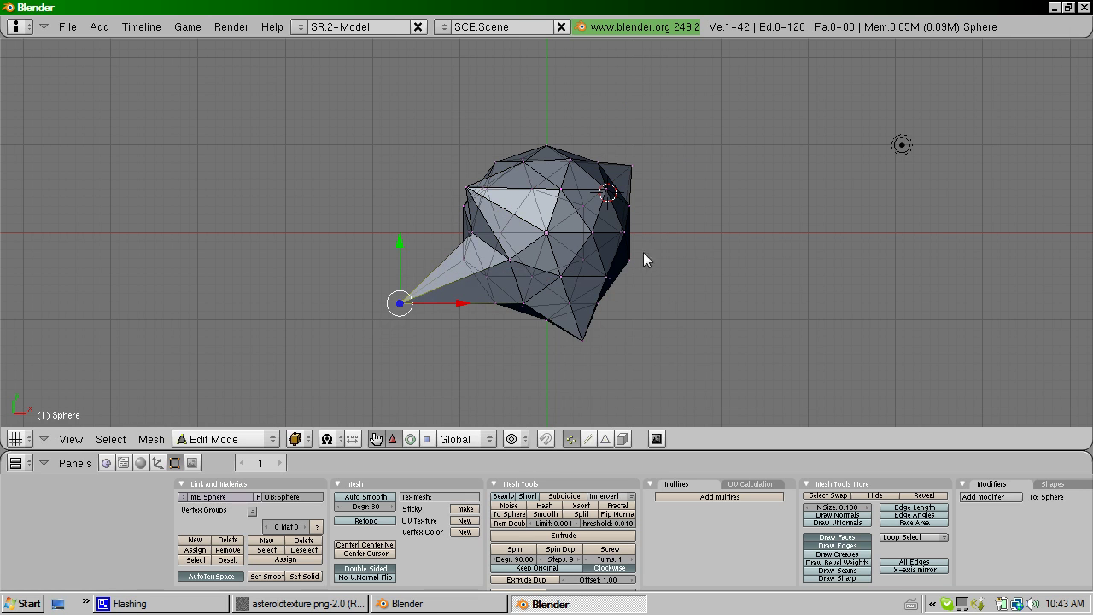
Pull the sphere's rightmost vertex outward along X and move the upper central vertex up by about 0.32 units.
right_click(626, 234)
key(g)
click(691, 233)
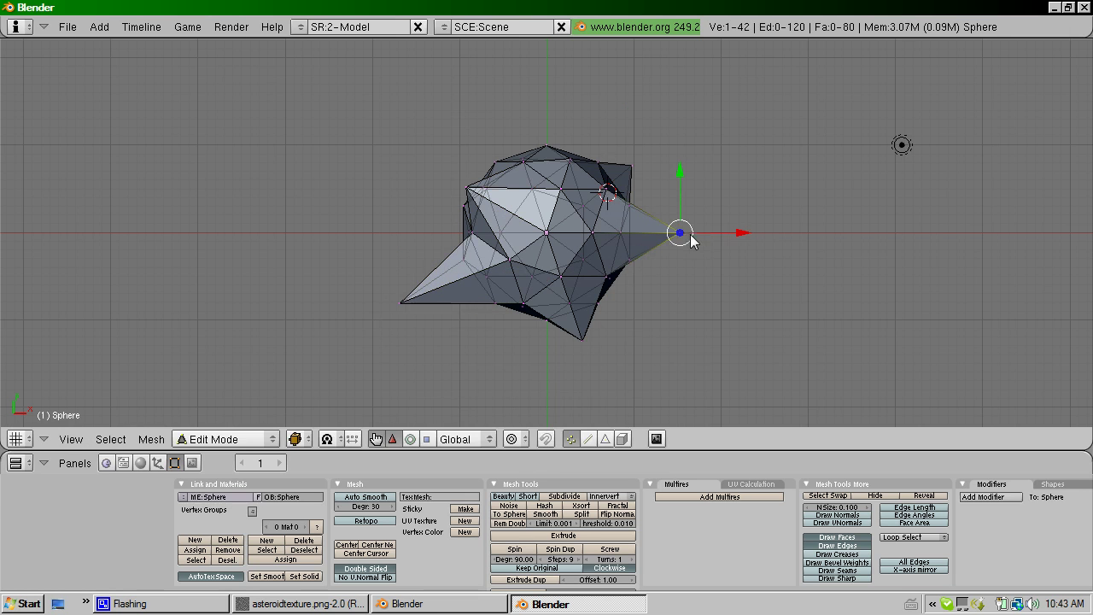
right_click(561, 191)
key(g)
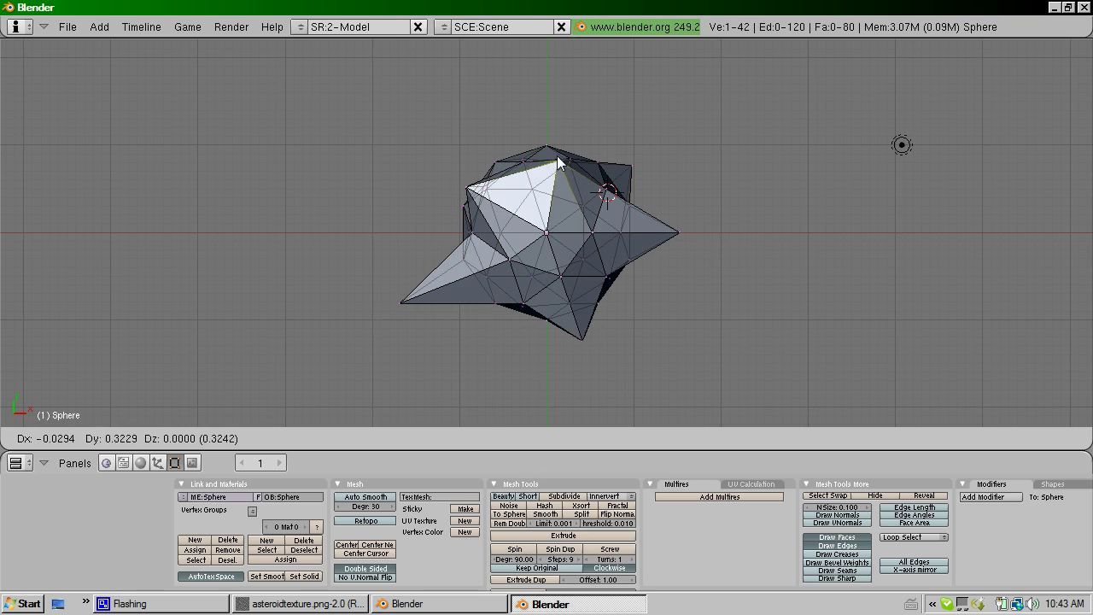
click(558, 164)
From a front view, pull the lower-right vertex about 0.65 units outward and the lower central vertex downward.
middle_drag(558, 166, 596, 271)
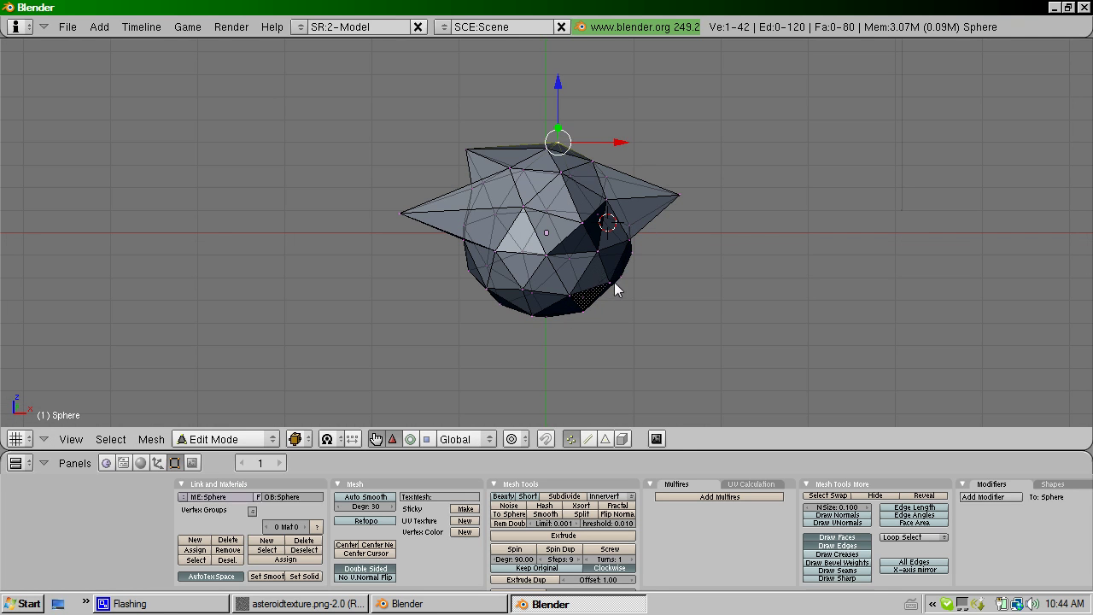
right_click(610, 287)
key(g)
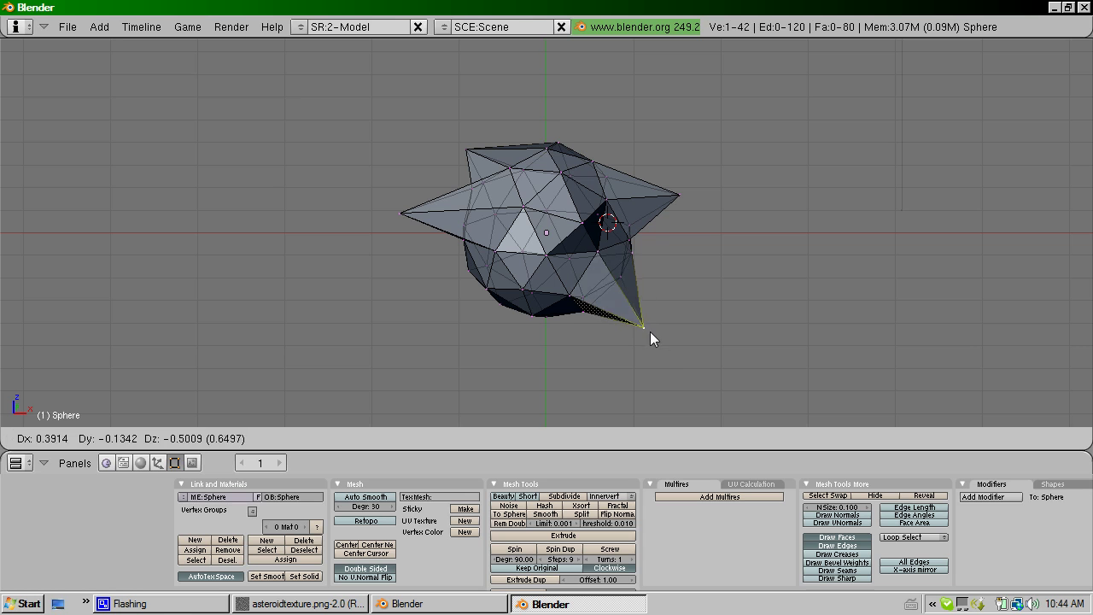
click(651, 332)
right_click(526, 285)
key(g)
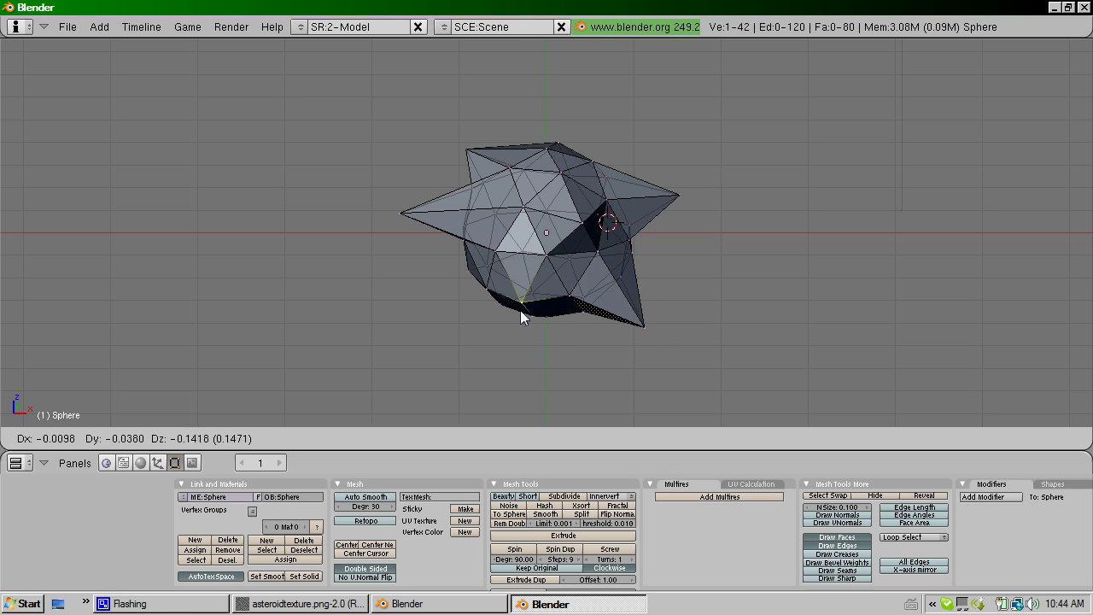
click(516, 323)
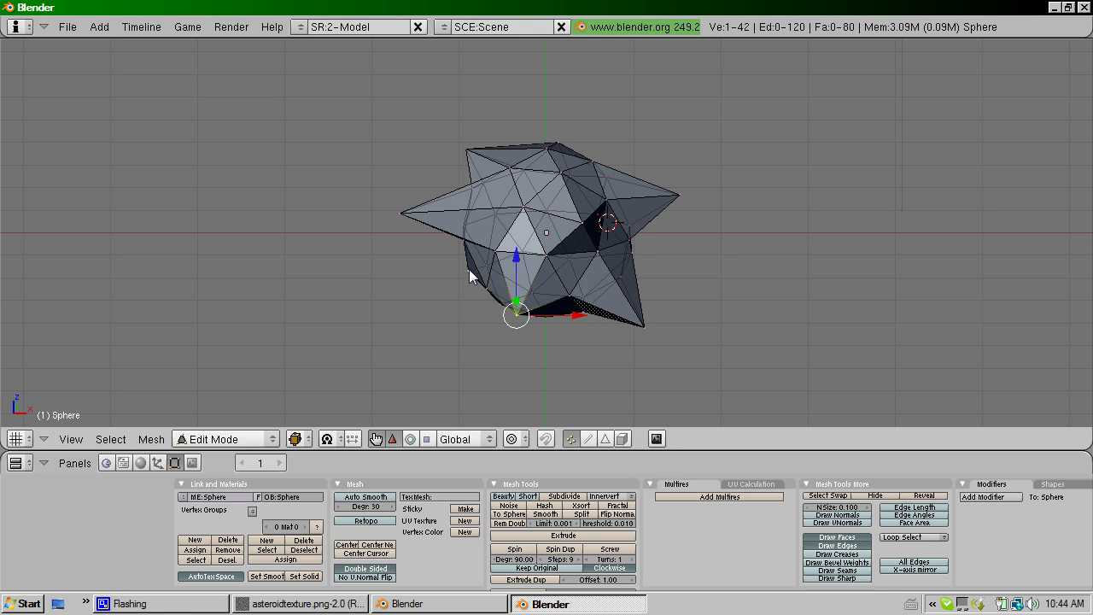
Pull the mesh's lower-left side vertex outward, and shift a vertex on its underside down and to the left.
right_click(469, 269)
key(g)
click(440, 286)
middle_drag(440, 285, 549, 291)
right_click(530, 299)
key(g)
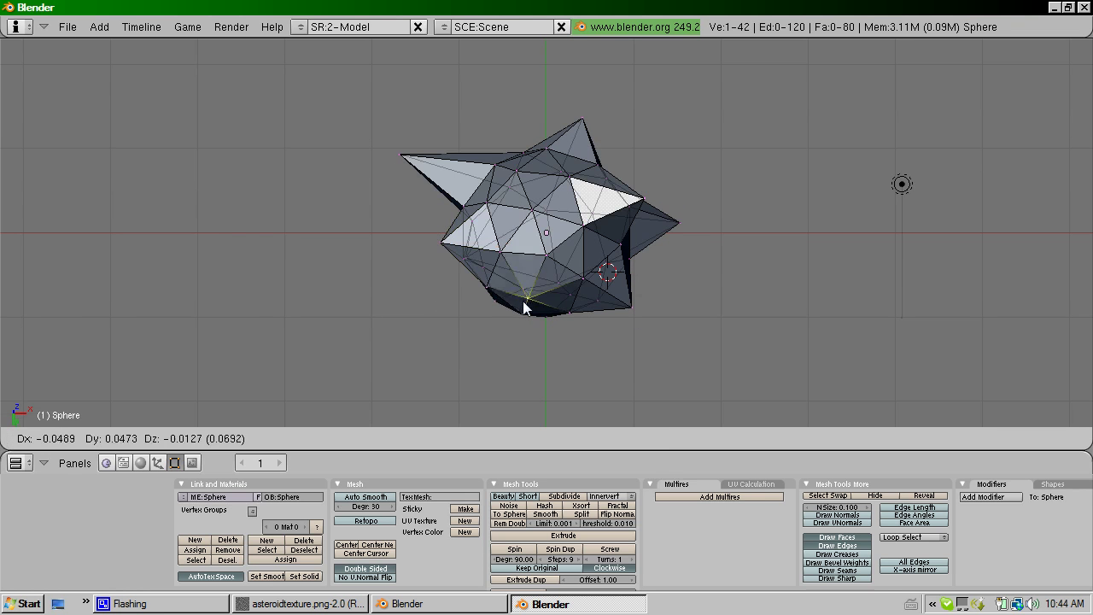
click(510, 316)
Pull a vertex on the underside of the mesh farther outward from a rotated viewpoint.
middle_drag(548, 314, 564, 272)
key(KP_6)
key(KP_6)
key(KP_8)
key(KP_8)
key(KP_8)
key(KP_8)
key(KP_8)
key(KP_8)
key(KP_8)
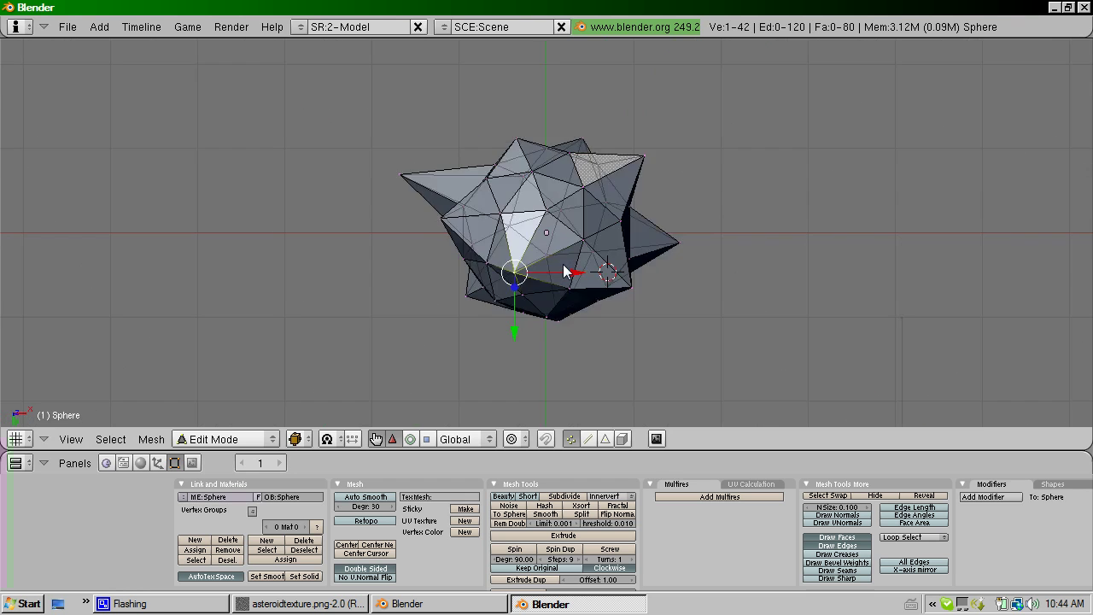
key(KP_4)
middle_drag(562, 264, 475, 220)
right_drag(466, 230, 434, 230)
Examine the spiky mesh from all around to check its irregular asteroid shape.
middle_drag(436, 233, 588, 211)
key(KP_4)
key(KP_4)
key(KP_4)
key(KP_4)
key(KP_4)
key(KP_4)
key(KP_4)
key(KP_4)
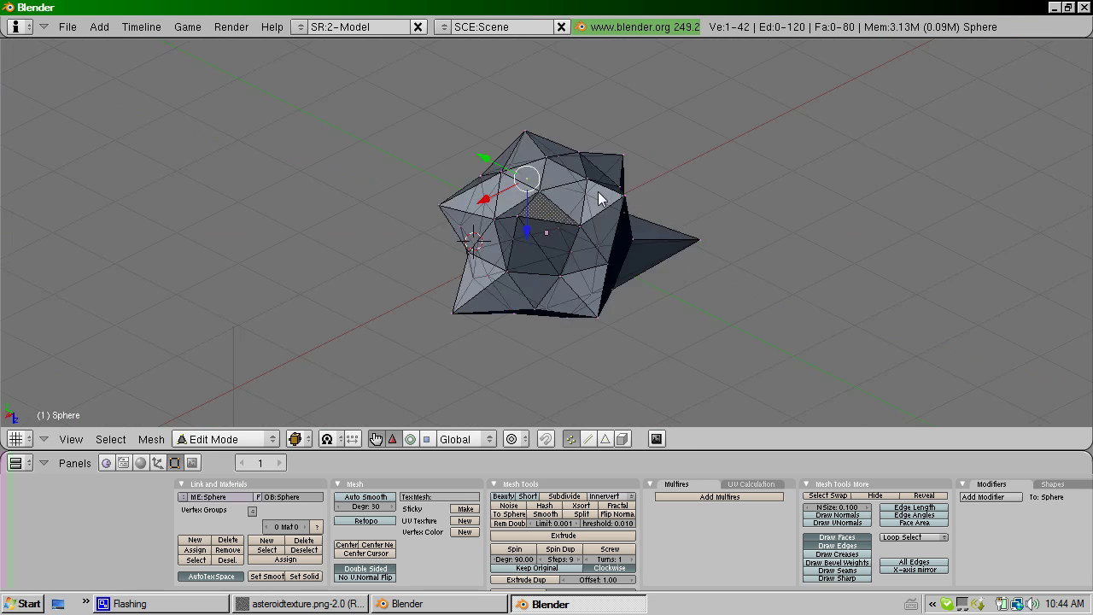
key(KP_4)
key(KP_4)
key(KP_4)
key(KP_4)
key(KP_4)
key(KP_4)
key(KP_4)
key(KP_4)
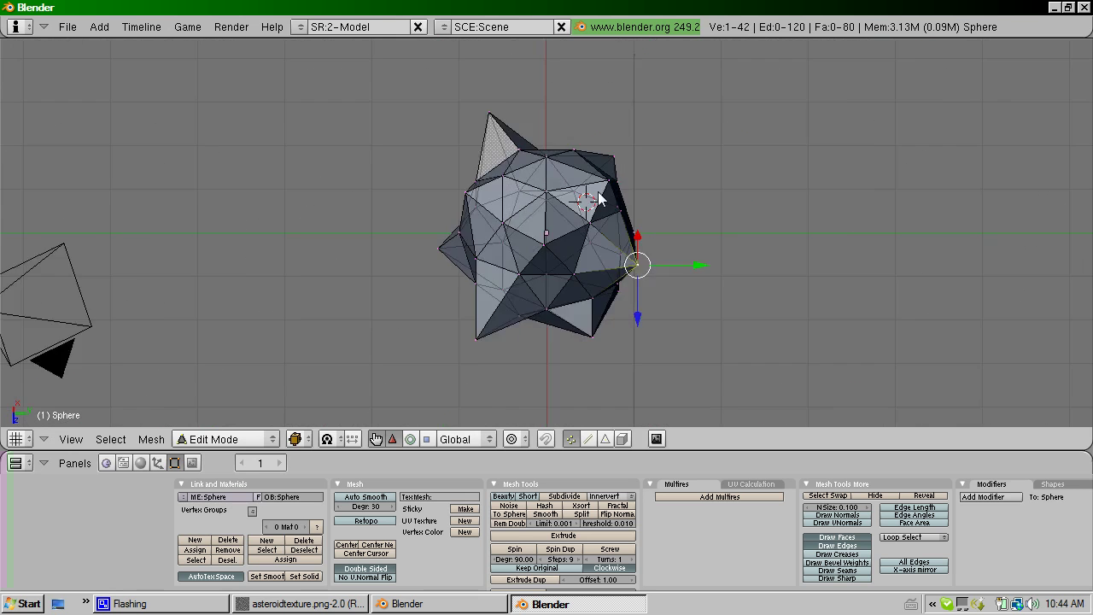
key(KP_4)
key(KP_4)
key(KP_4)
key(KP_4)
key(KP_4)
key(KP_4)
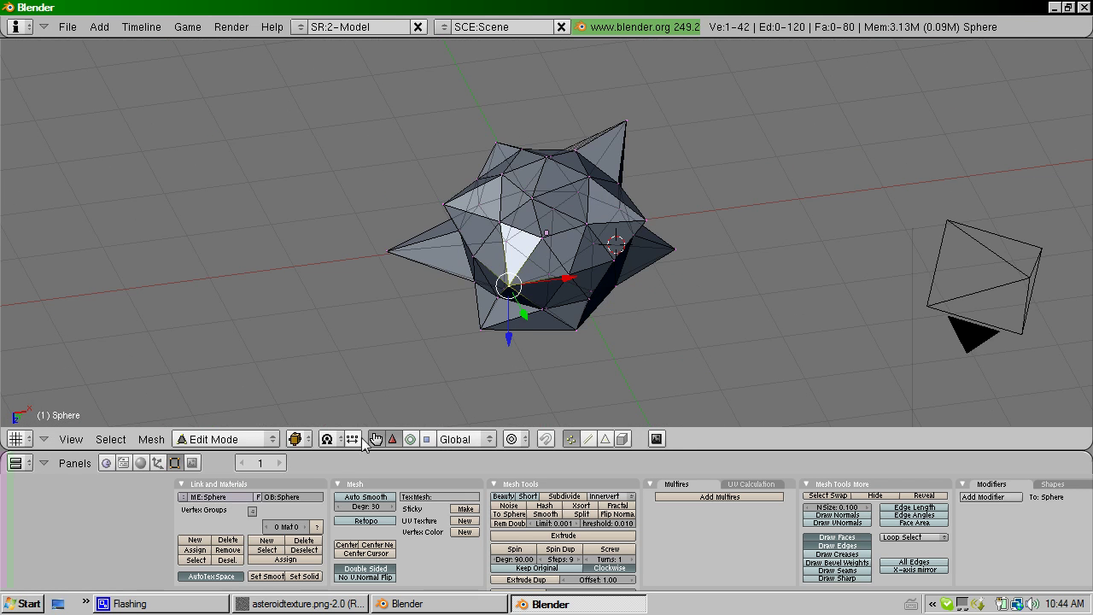
Return the mesh to Object Mode and use the scale manipulator to stretch it along X and adjust its scale along Y.
click(221, 439)
click(220, 422)
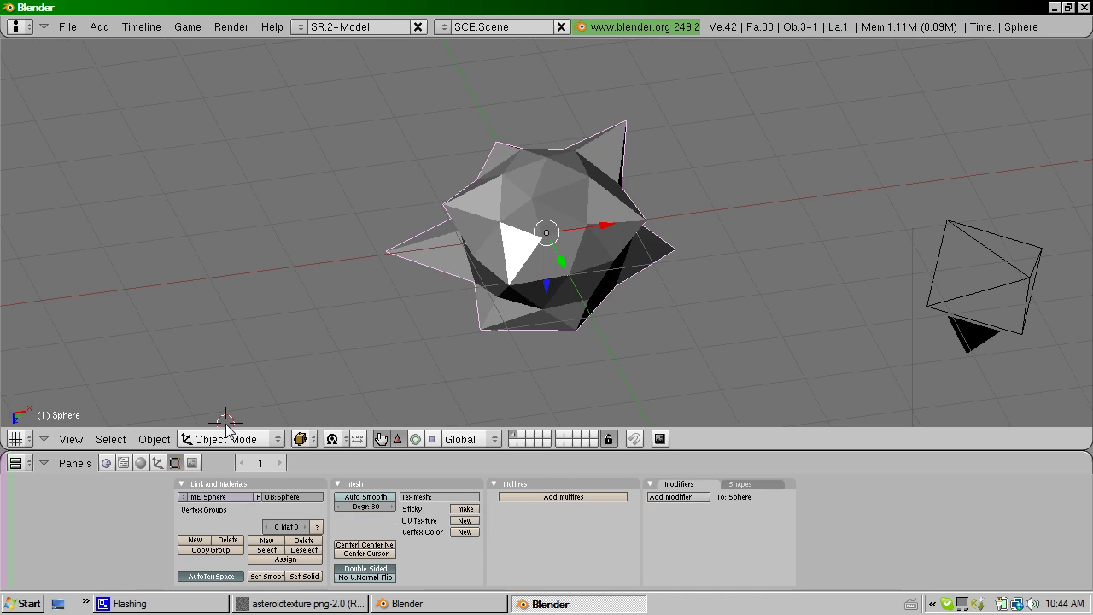
click(433, 439)
scroll(594, 242, down, 5)
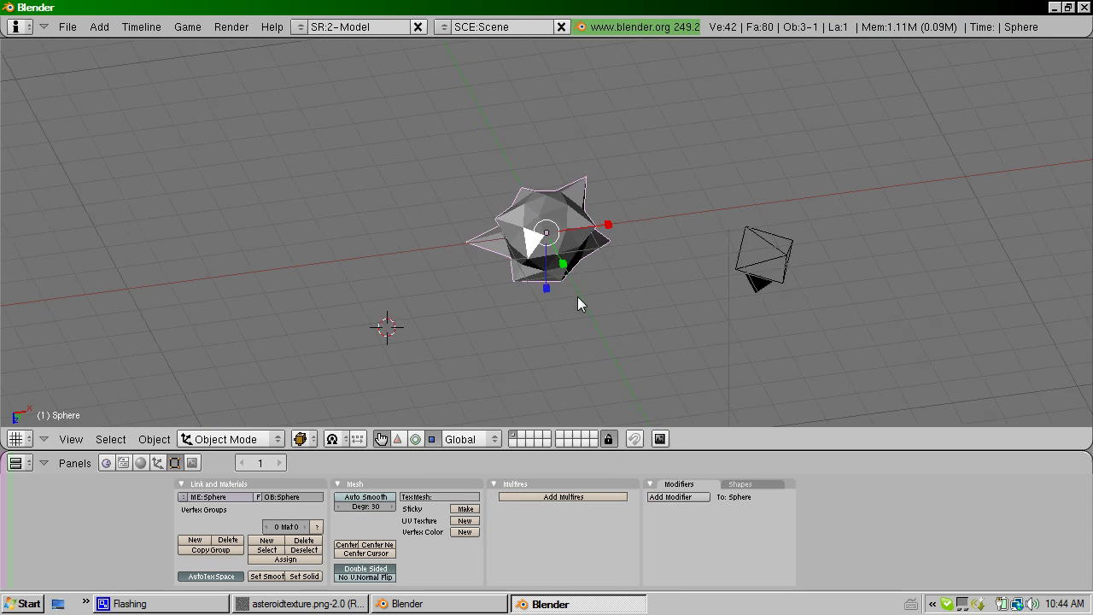
drag(608, 225, 644, 218)
drag(557, 266, 560, 250)
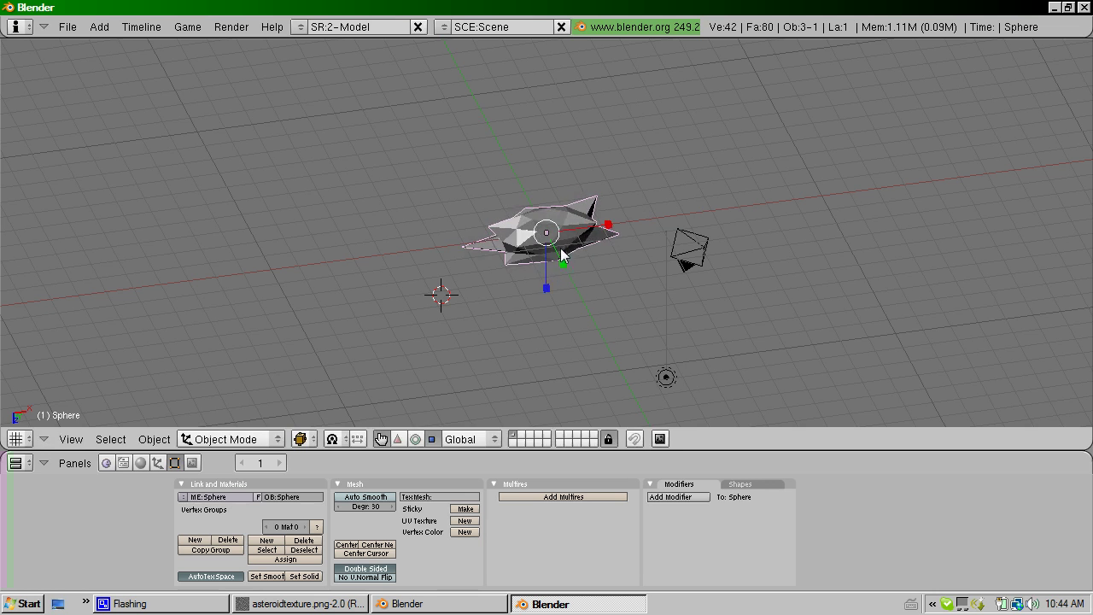
drag(546, 288, 546, 289)
text(222| Z)
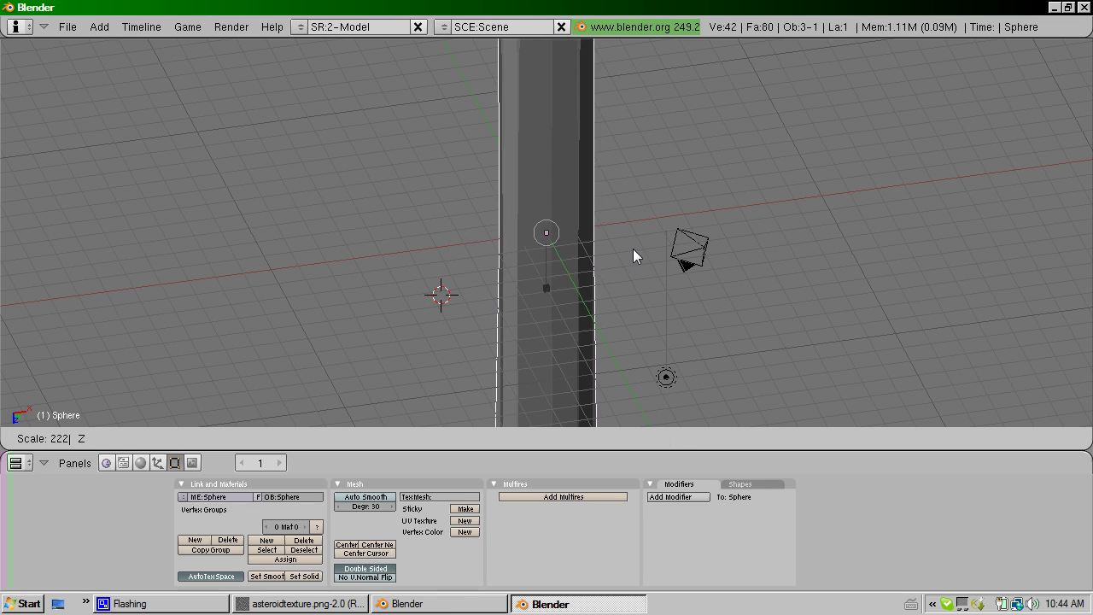
key(Escape)
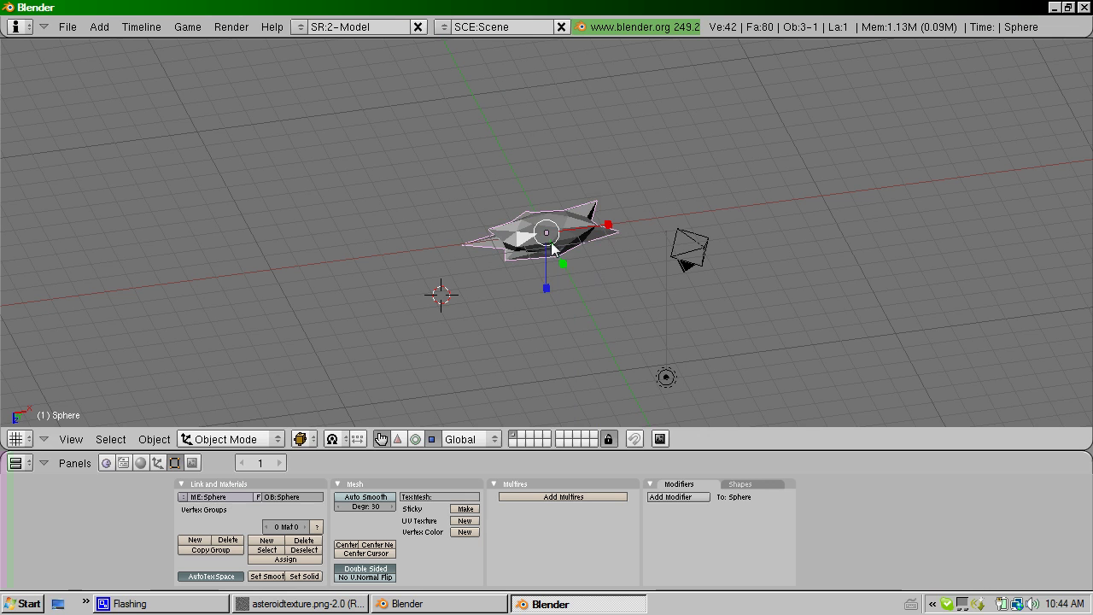
Scale the asteroid up slightly along Z, and switch it to Edit Mode with all vertices selected.
drag(545, 284, 542, 303)
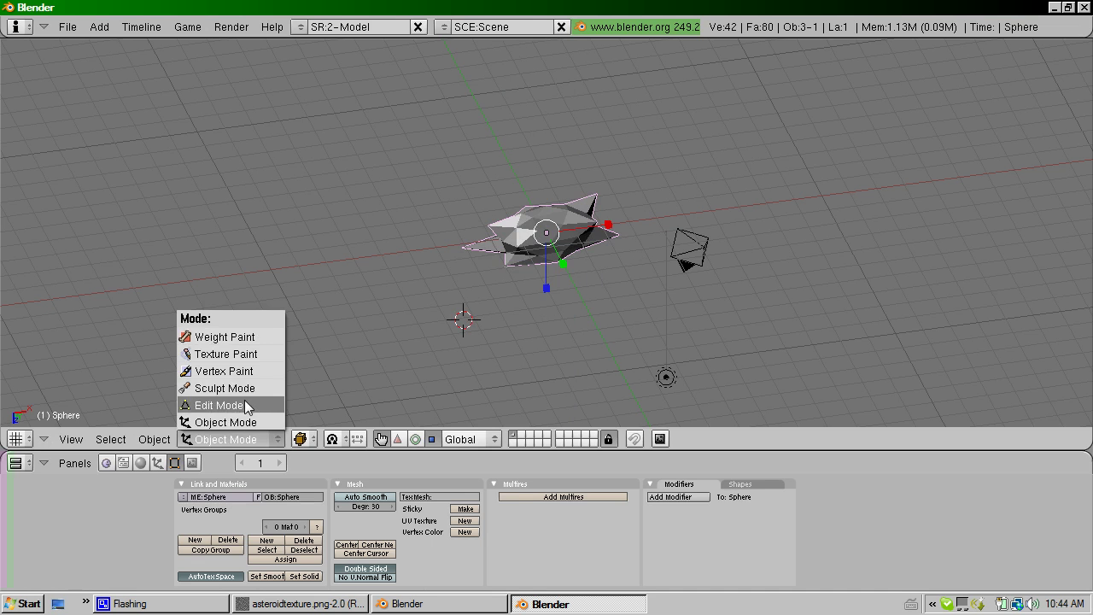
click(246, 408)
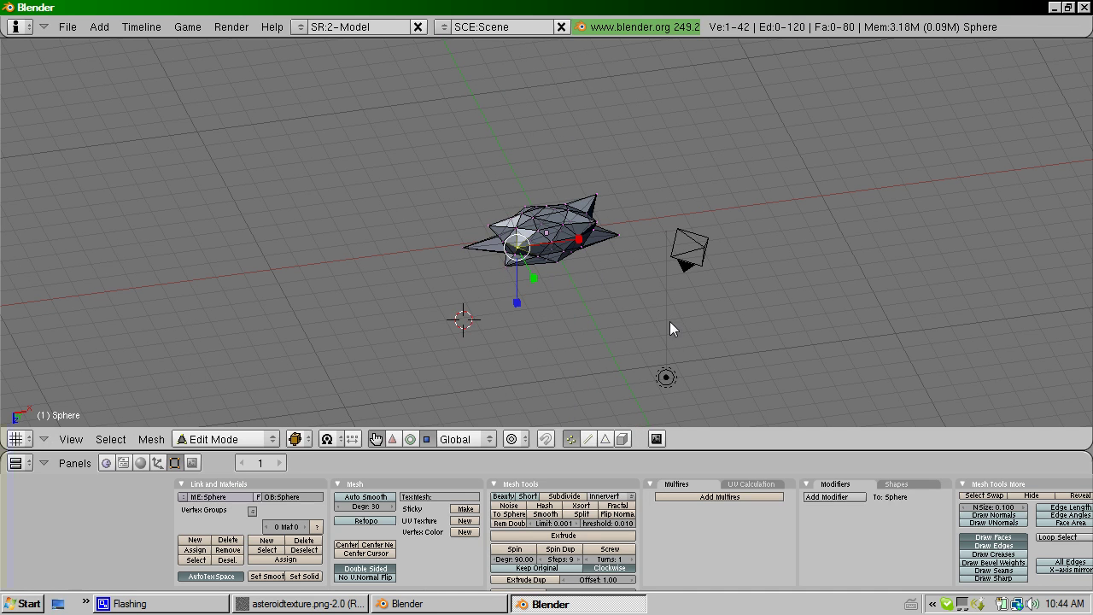
key(a)
key(a)
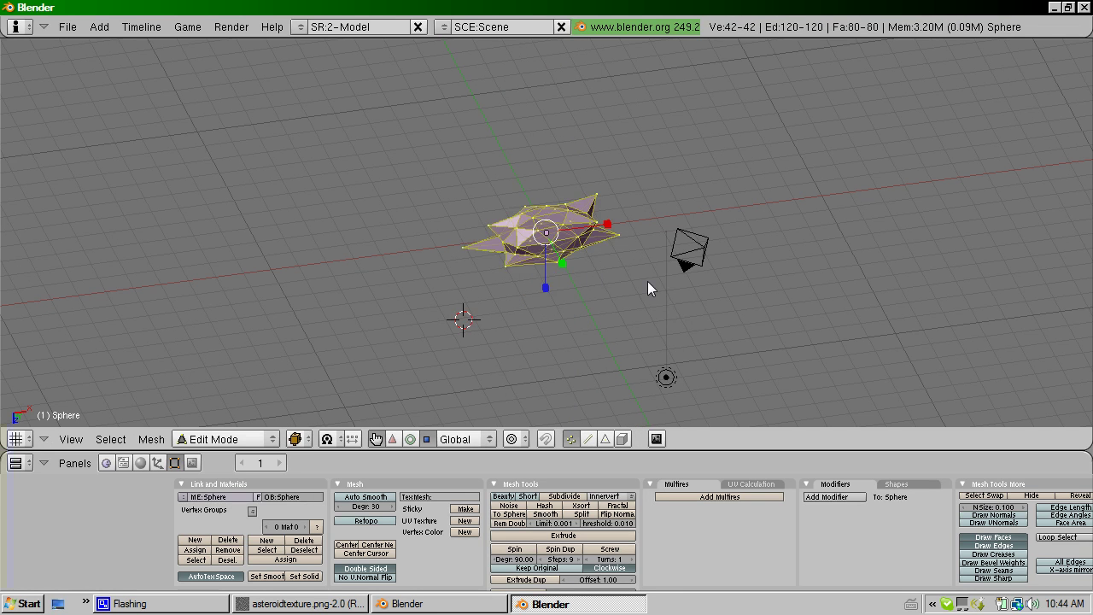
Apply Subdivide Multi Fractal to the entire mesh with 2 cuts and a random factor of 15.
scroll(647, 282, up, 5)
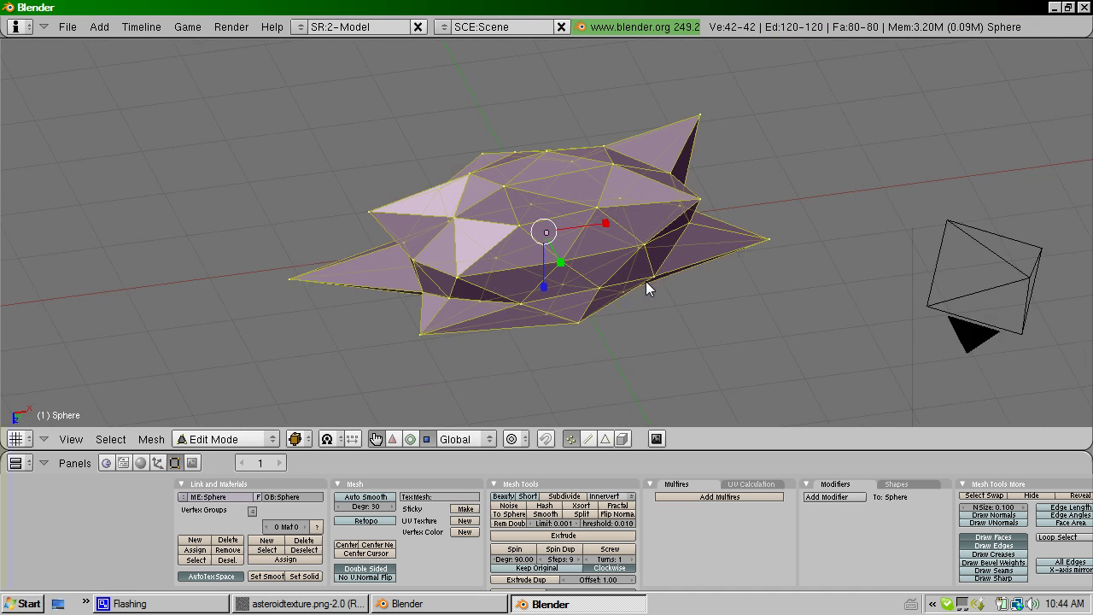
scroll(645, 281, down, 1)
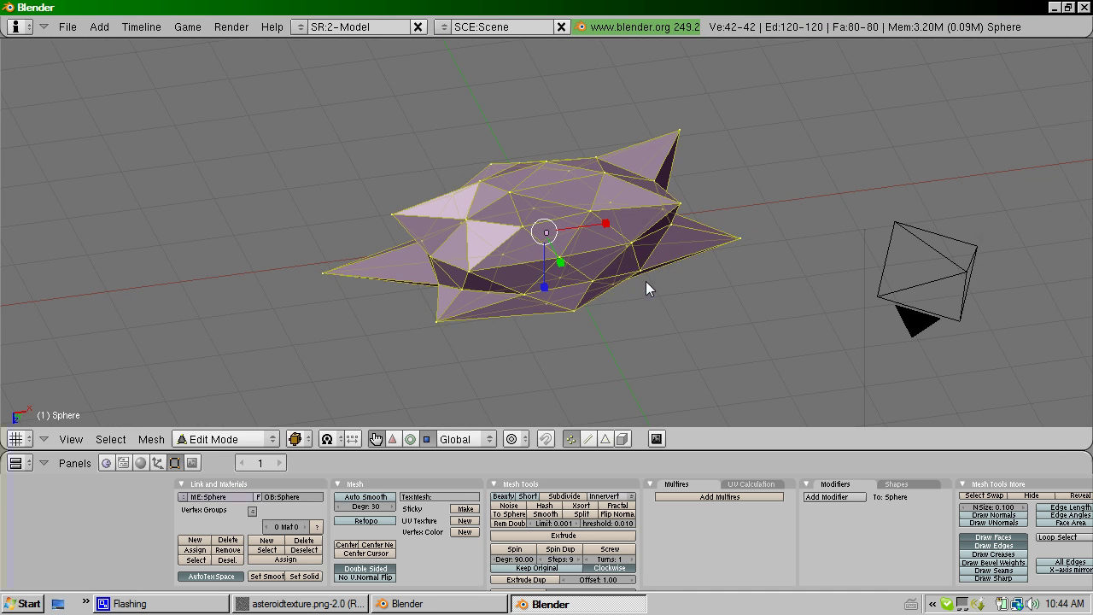
key(w)
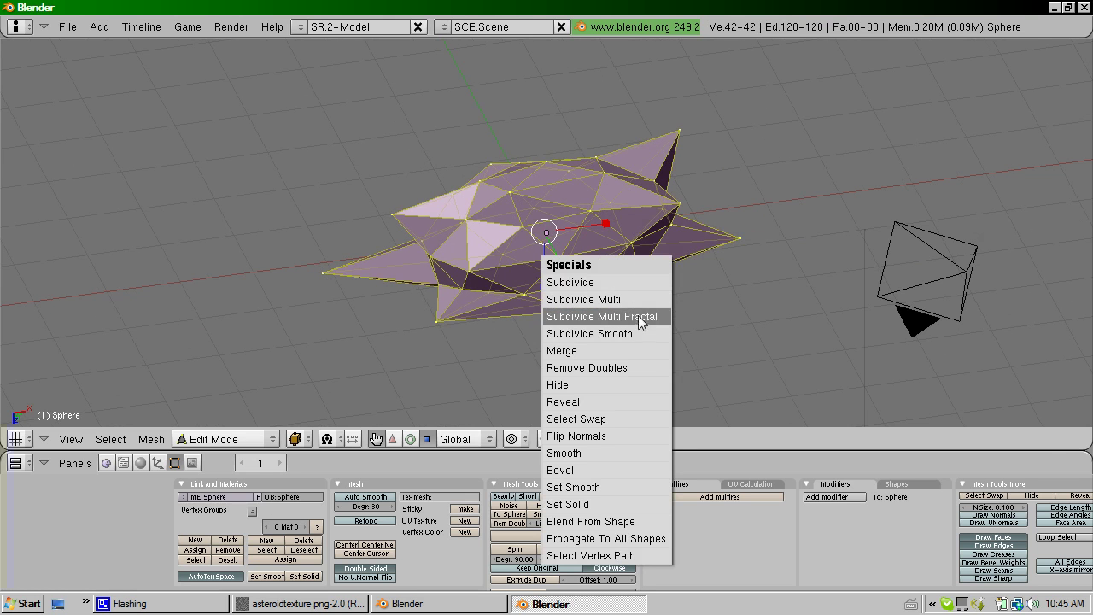
click(643, 317)
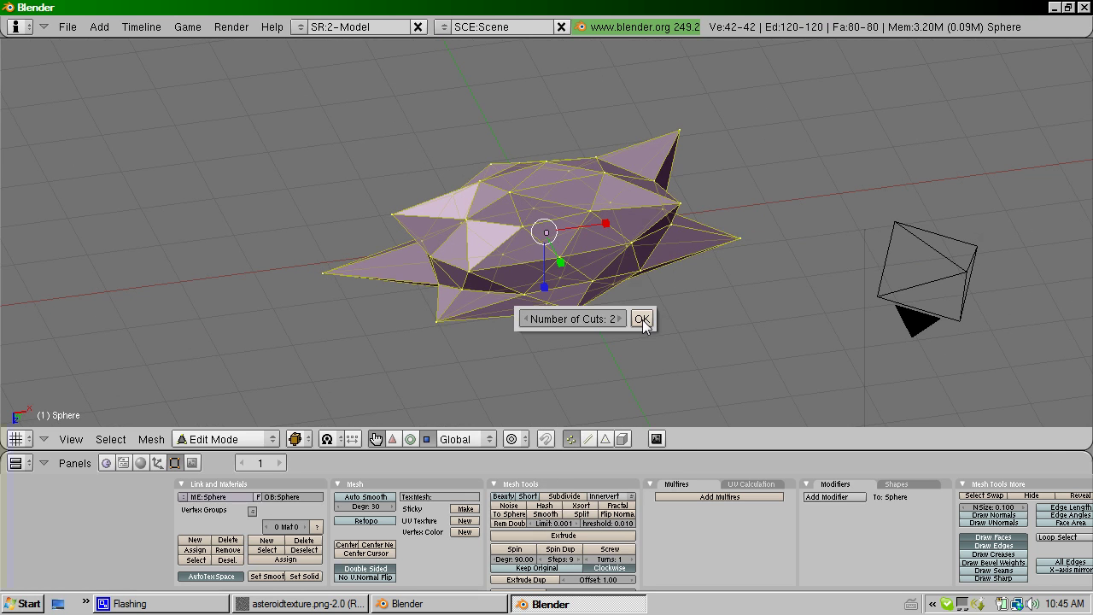
click(642, 319)
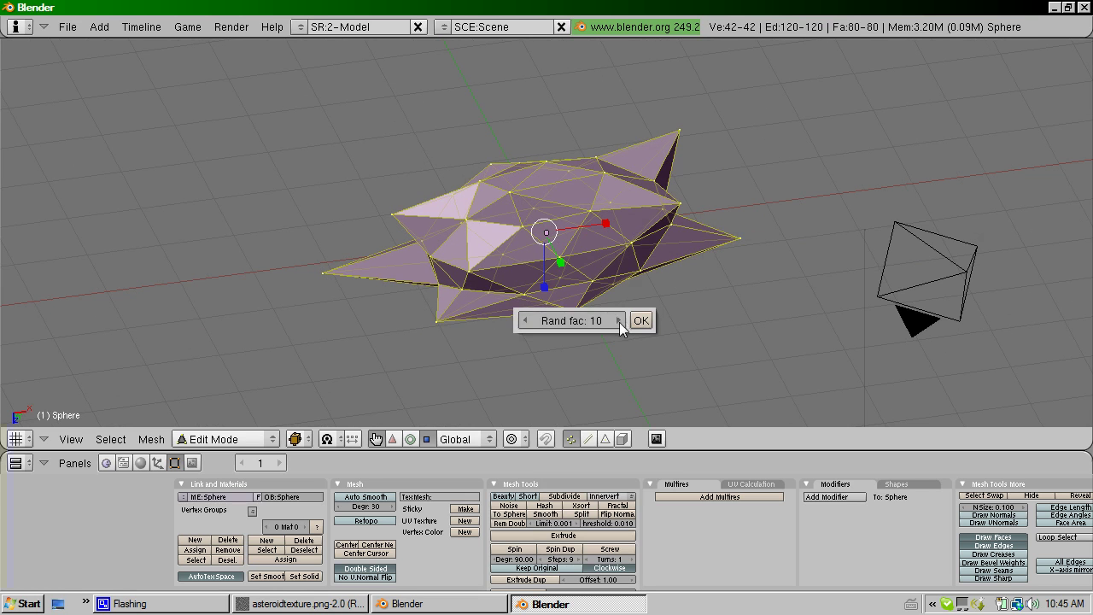
click(619, 321)
click(620, 321)
click(619, 321)
click(618, 321)
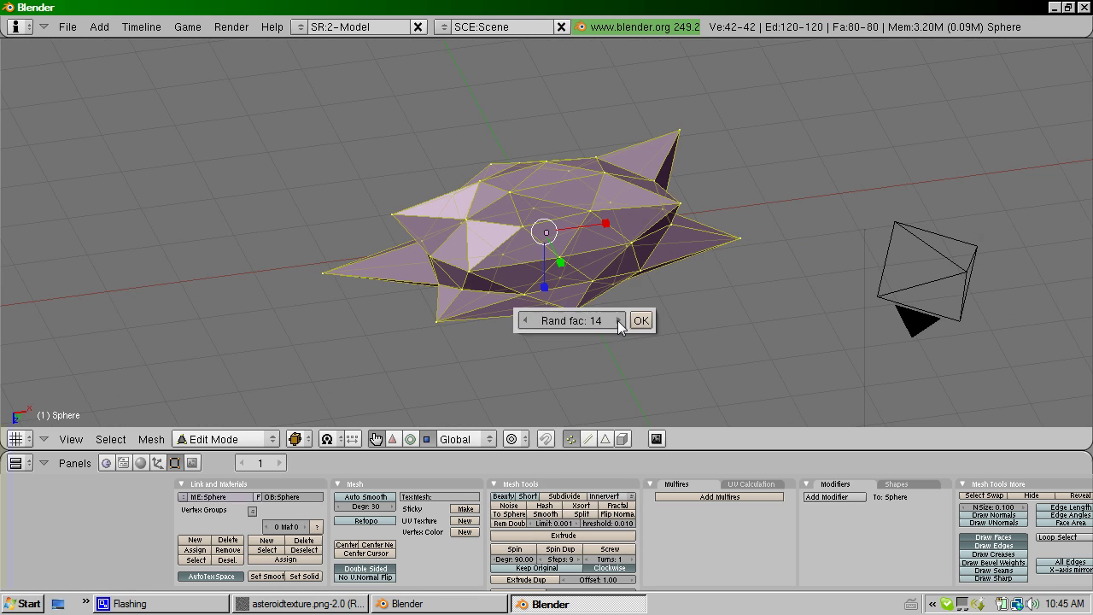
click(525, 321)
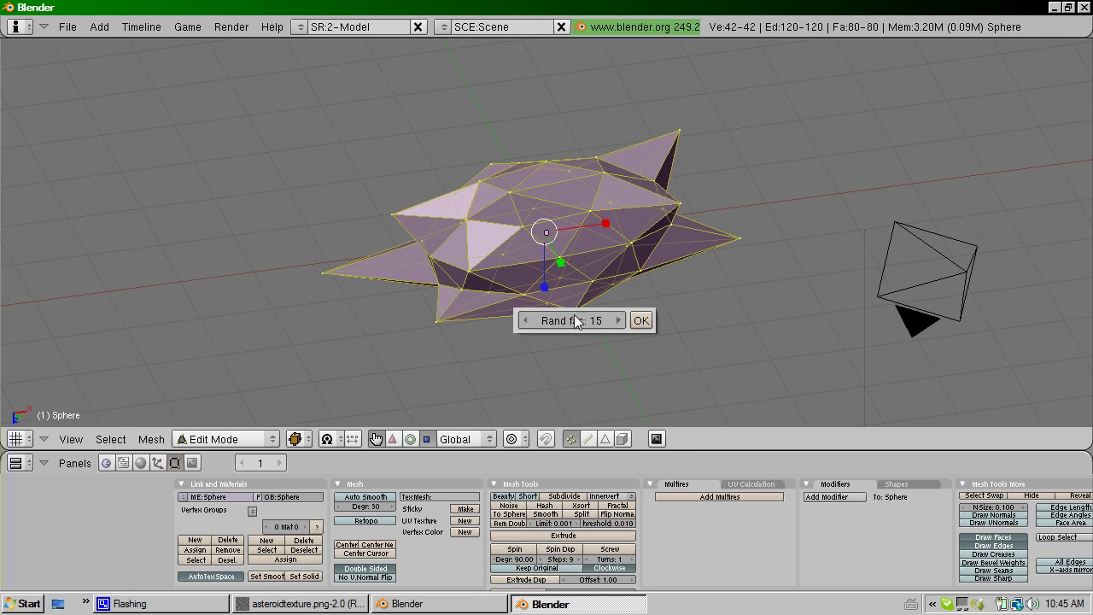
click(640, 321)
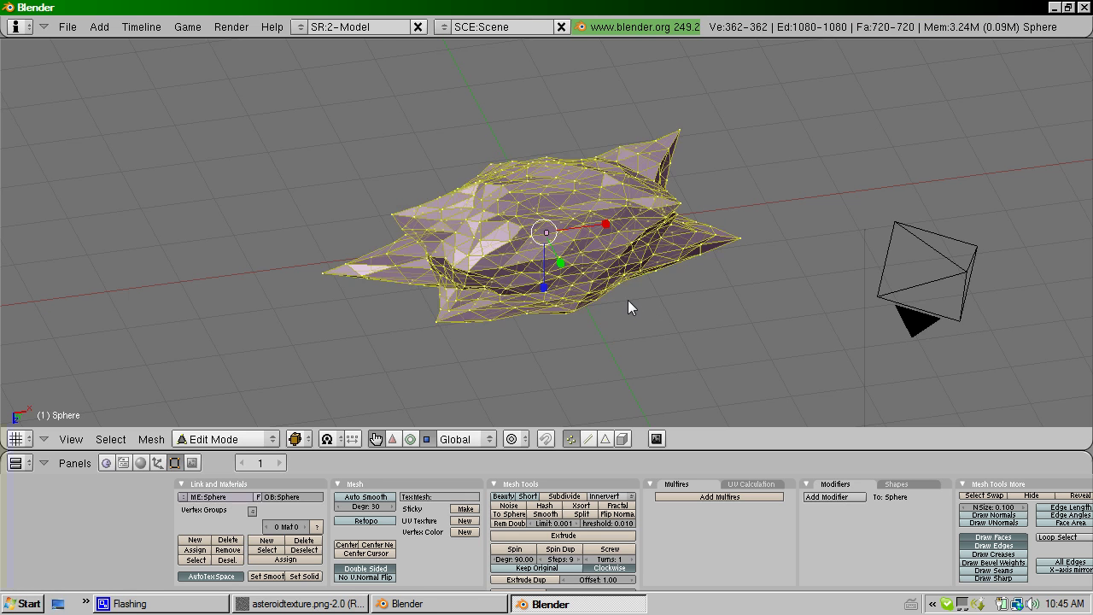
Inspect the fractally subdivided mesh from below, from the side and from above to judge its rocky shape.
key(KP_2)
key(KP_2)
key(KP_2)
key(KP_2)
key(KP_2)
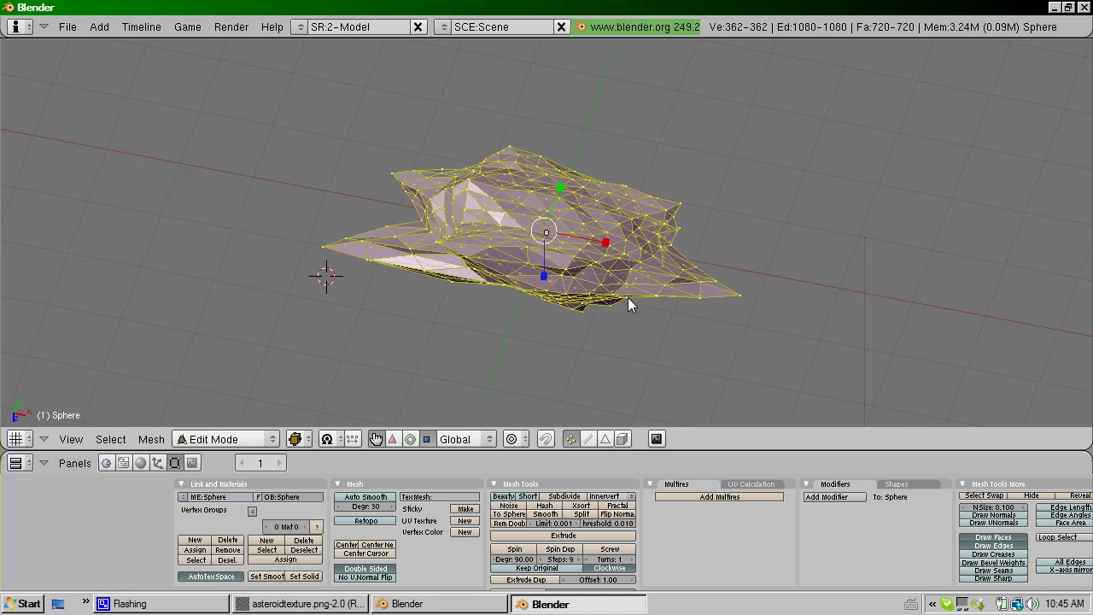
key(KP_4)
key(KP_4)
key(KP_4)
key(KP_4)
key(KP_4)
key(KP_4)
key(KP_4)
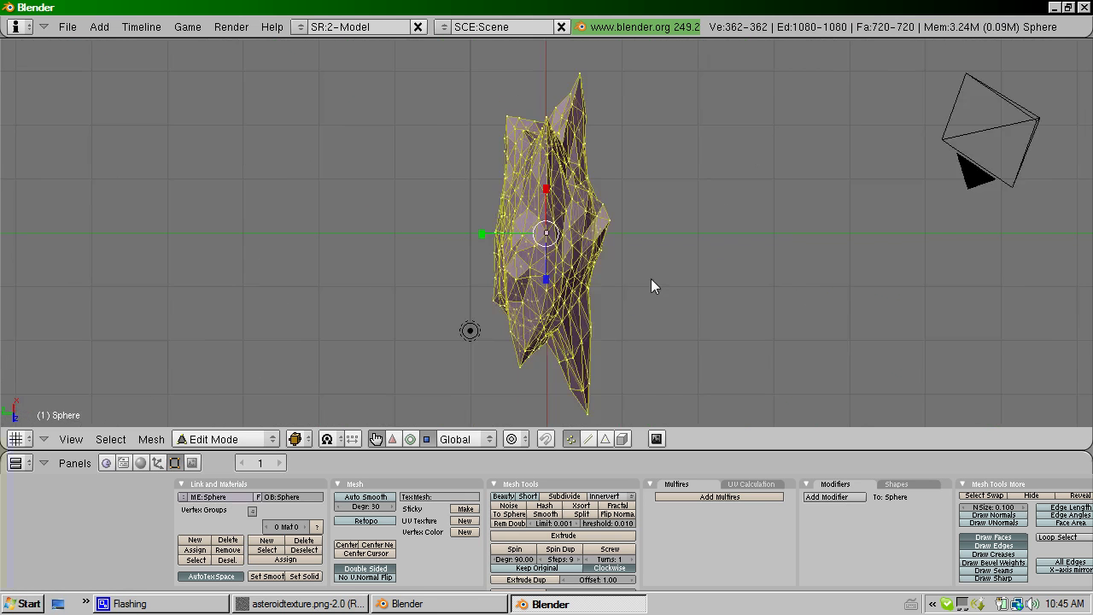
key(KP_4)
scroll(633, 270, down, 5)
scroll(629, 272, up, 6)
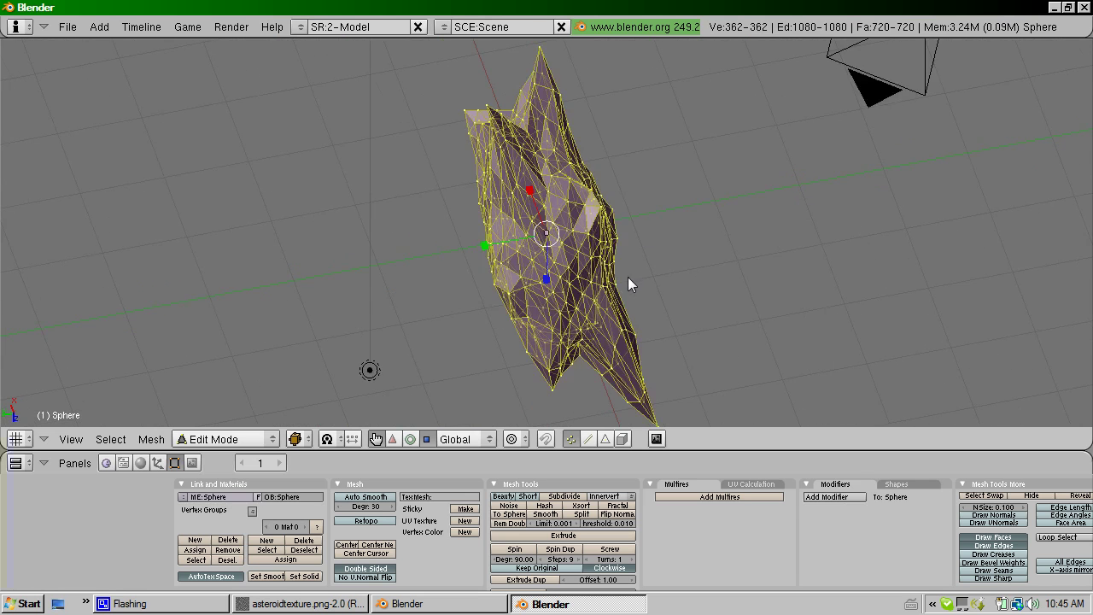
key(KP_8)
key(KP_8)
key(KP_8)
key(KP_8)
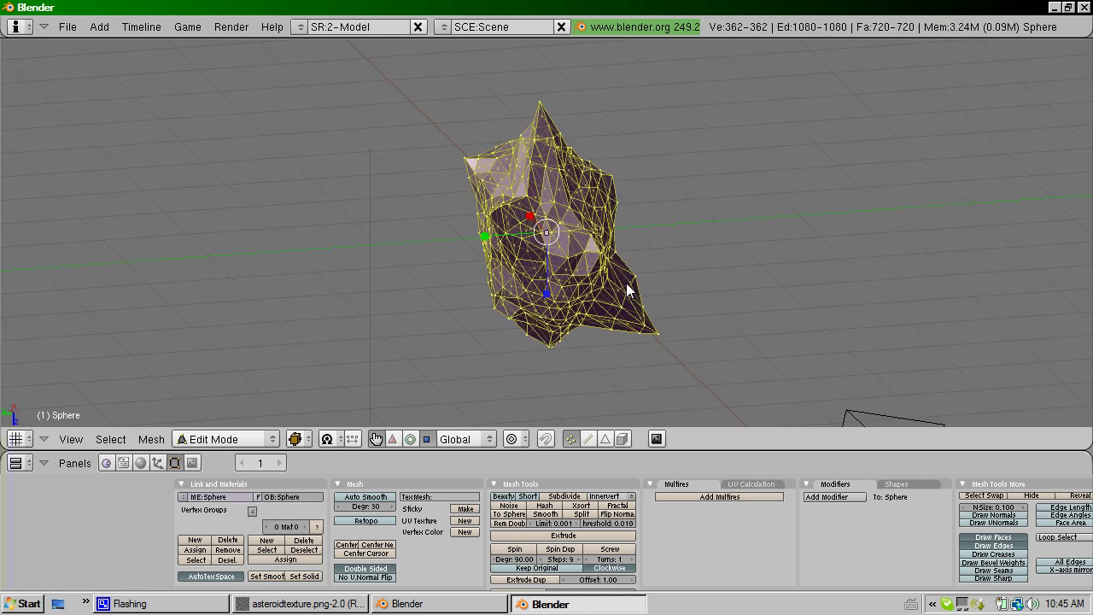
key(KP_2)
key(KP_2)
key(KP_2)
key(KP_4)
key(KP_4)
key(KP_4)
key(KP_2)
key(KP_2)
key(KP_2)
key(KP_2)
key(KP_2)
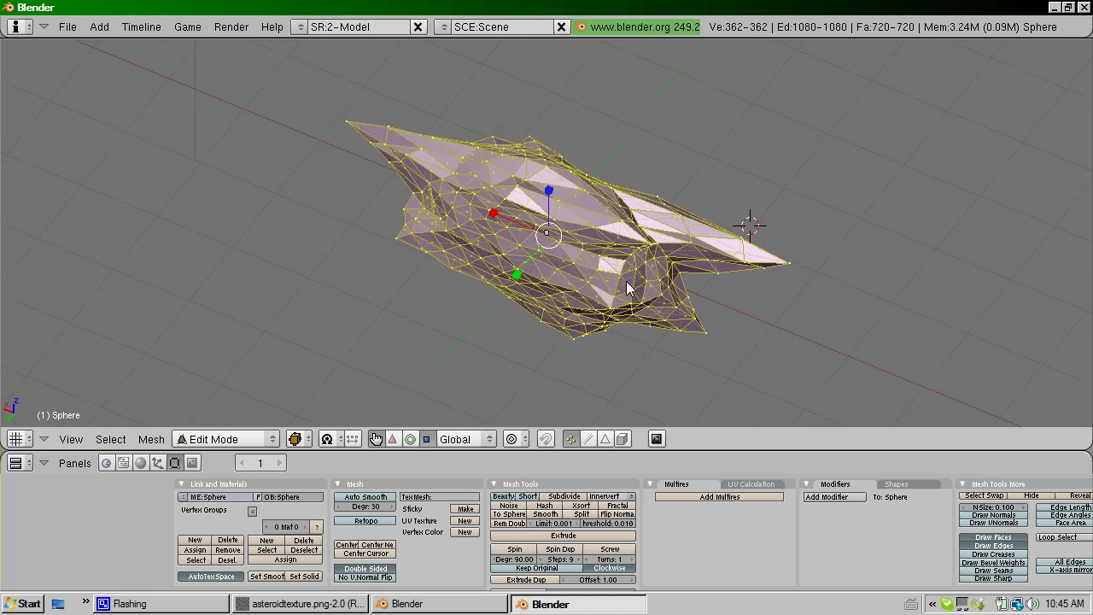
key(KP_2)
key(KP_2)
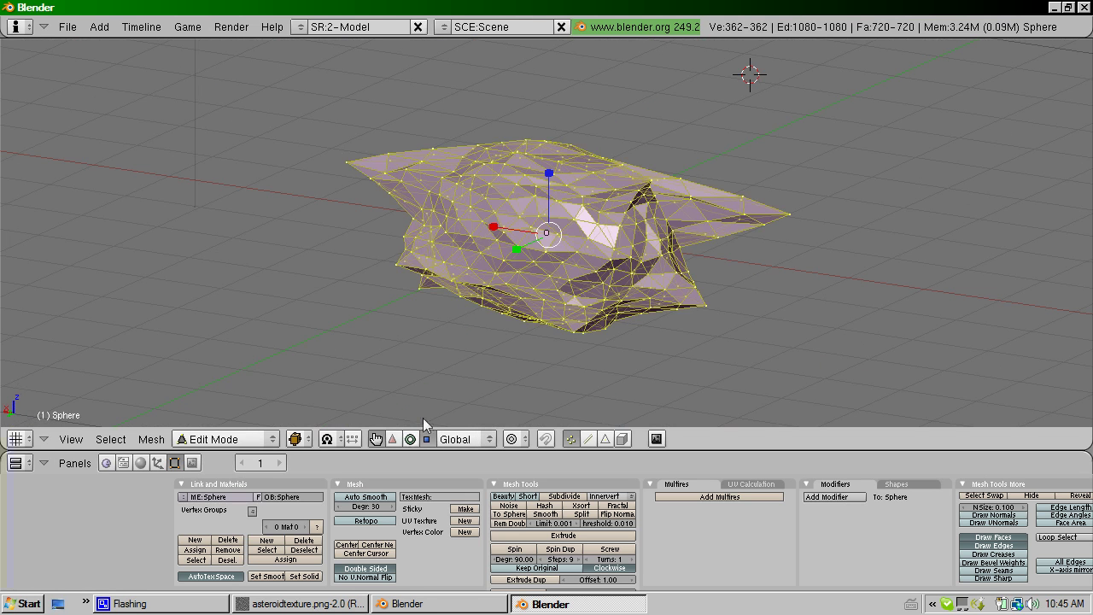
Shrink the whole mesh to about 0.75 along X and flatten it somewhat along Z.
key(s)
key(x)
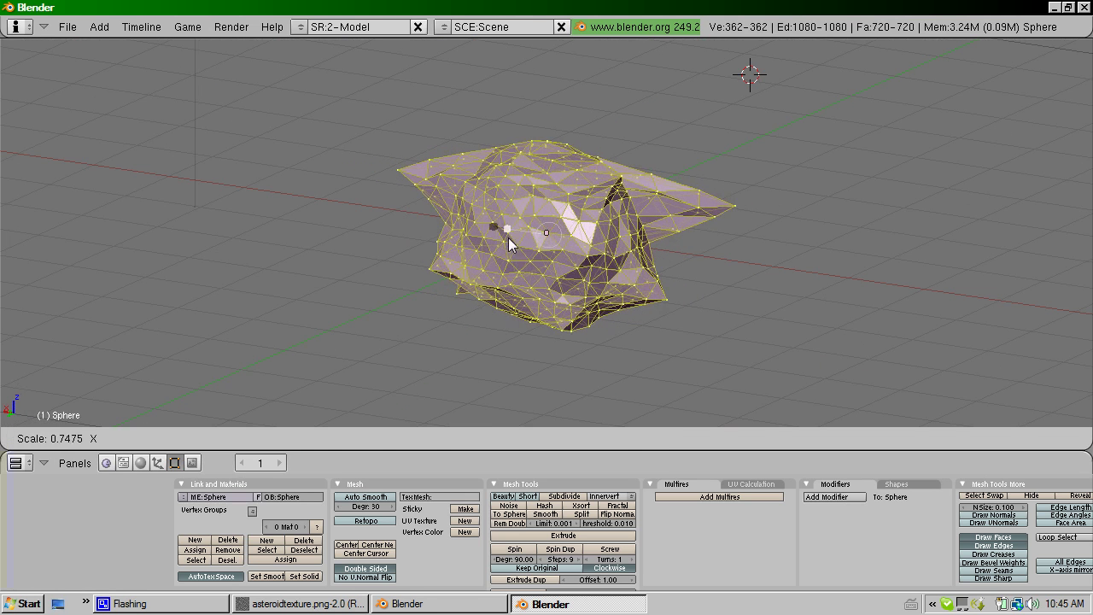
click(508, 238)
key(s)
key(z)
click(554, 202)
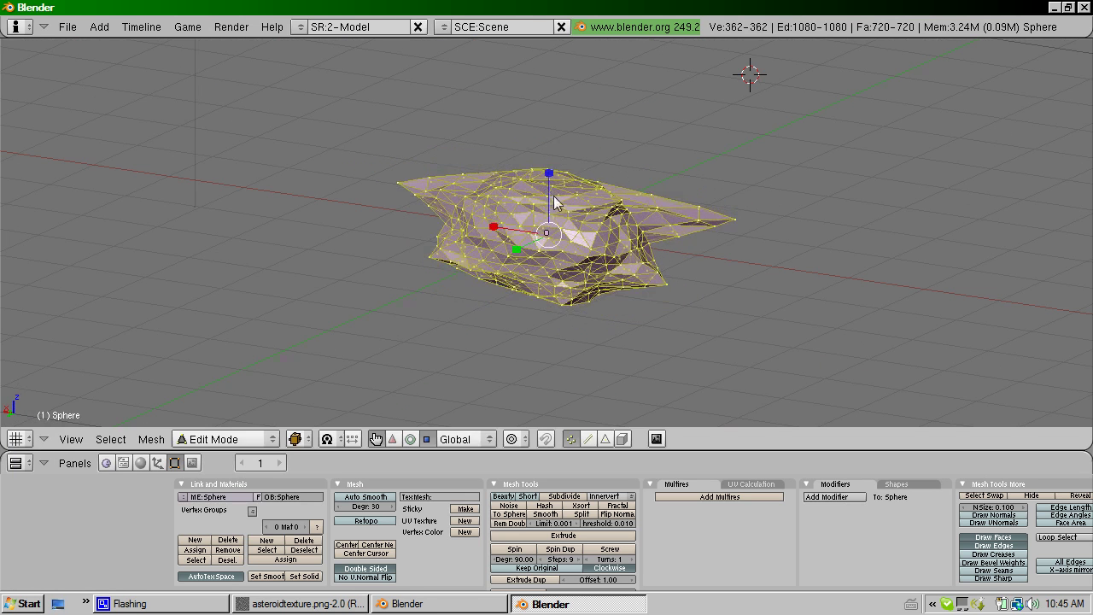
Check the shortened and flattened mesh by orbiting around to its other side.
key(KP_2)
key(KP_2)
key(KP_2)
key(KP_2)
key(KP_2)
key(KP_2)
key(KP_2)
key(KP_2)
key(KP_2)
key(KP_2)
middle_drag(618, 277, 370, 357)
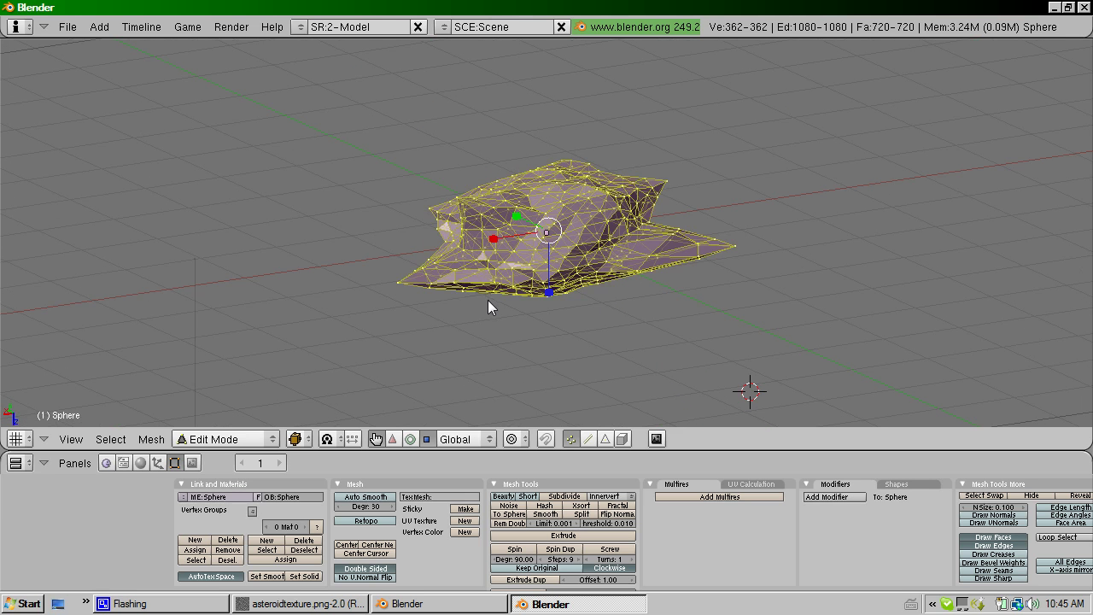
Fractally subdivide the whole mesh once more with 2 cuts.
key(w)
click(393, 303)
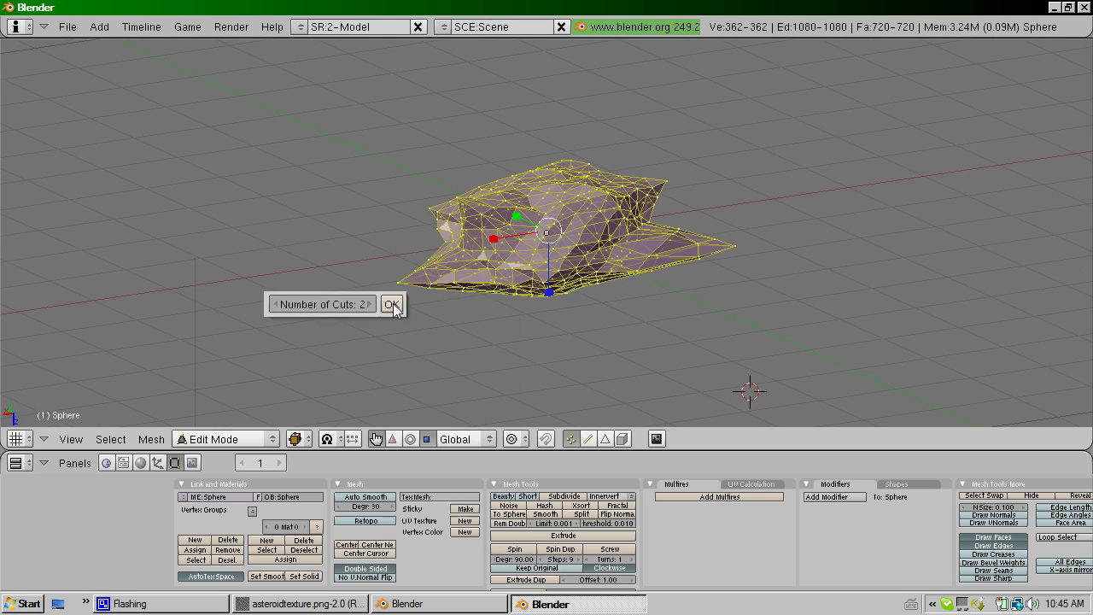
click(392, 307)
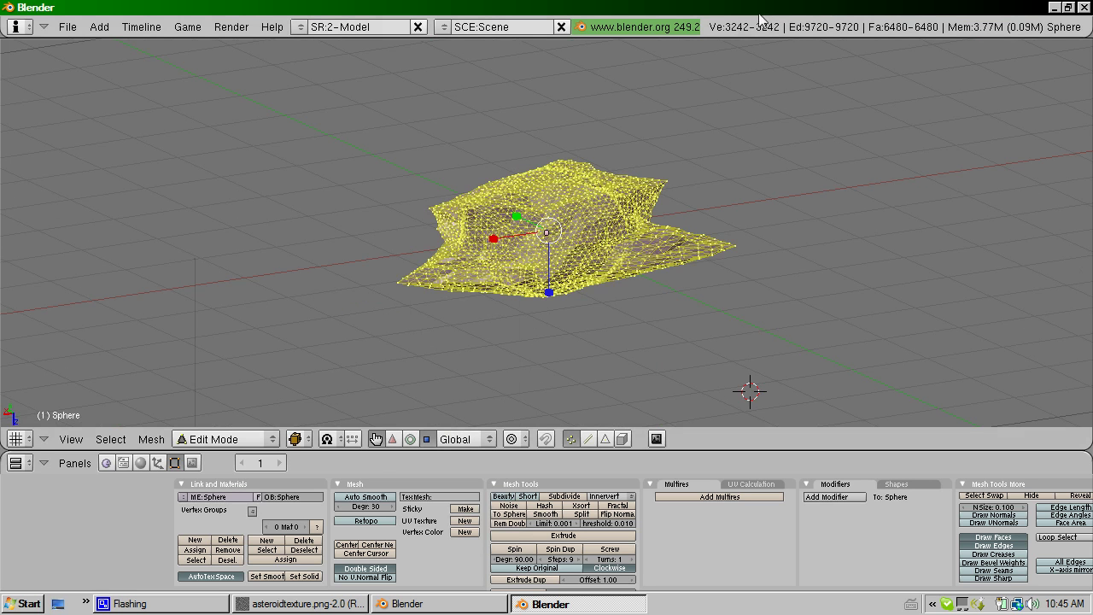
Examine the dense mesh up close and from several sides, finishing on a level side view.
middle_drag(751, 178, 636, 231)
key(KP_2)
key(KP_2)
key(KP_2)
key(KP_2)
key(KP_2)
key(KP_2)
key(KP_2)
key(KP_2)
key(KP_2)
key(KP_2)
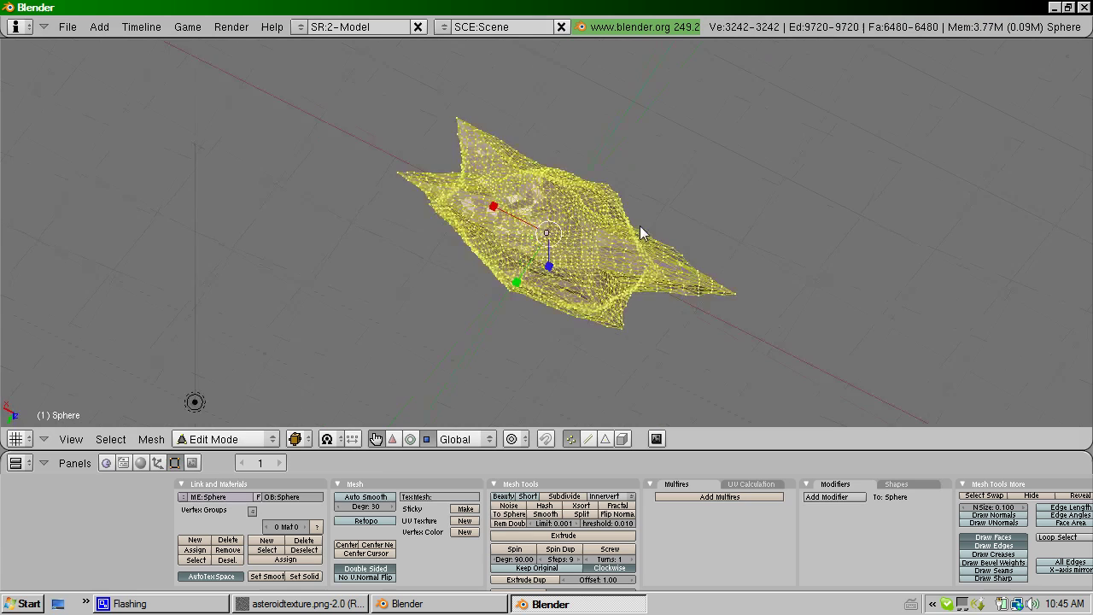
scroll(628, 229, up, 3)
key(KP_2)
key(KP_2)
scroll(630, 231, up, 2)
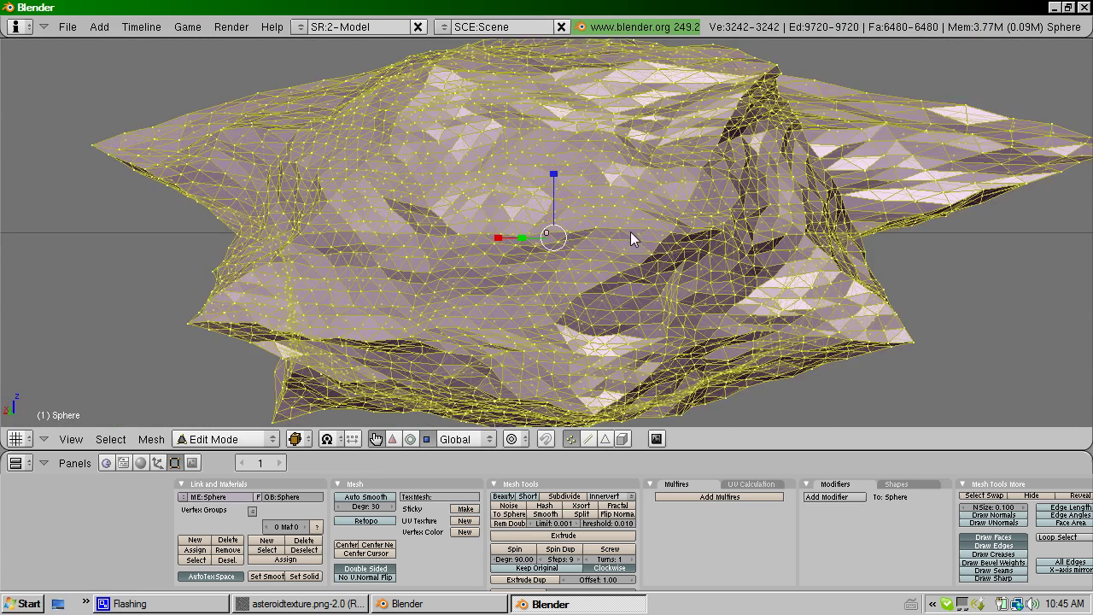
scroll(628, 232, down, 4)
key(KP_4)
key(KP_4)
key(KP_4)
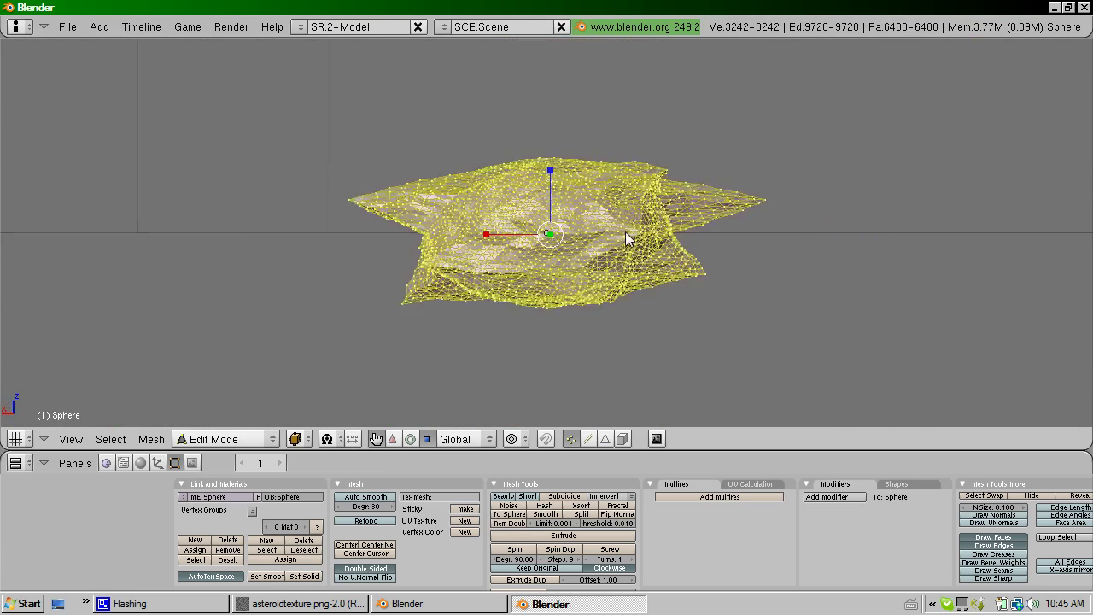
key(KP_4)
key(KP_4)
key(KP_4)
key(KP_4)
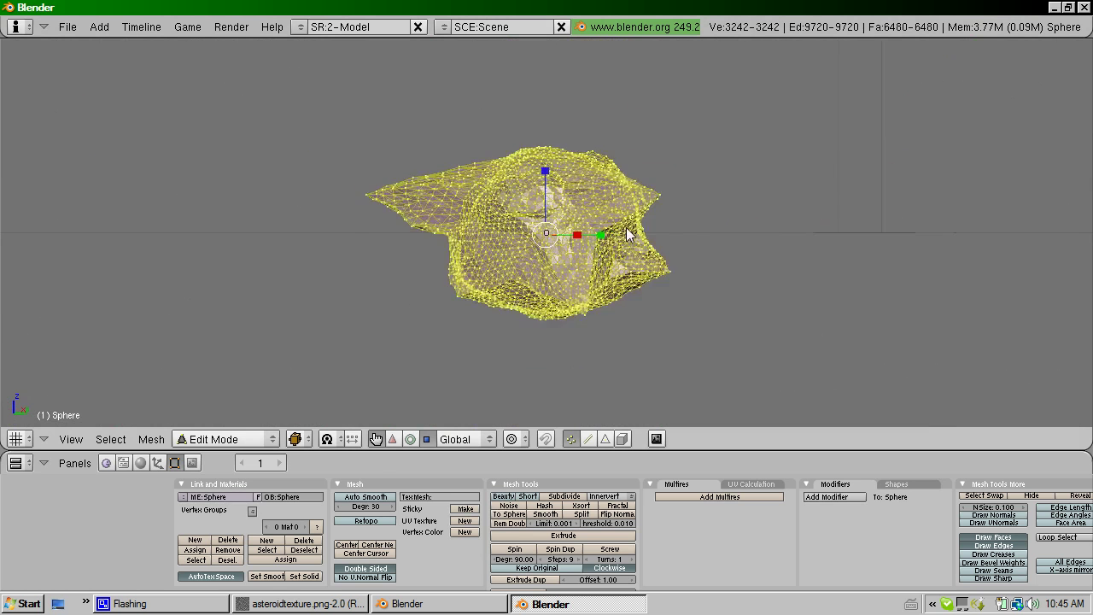
scroll(624, 224, down, 3)
scroll(622, 214, up, 6)
scroll(623, 212, down, 3)
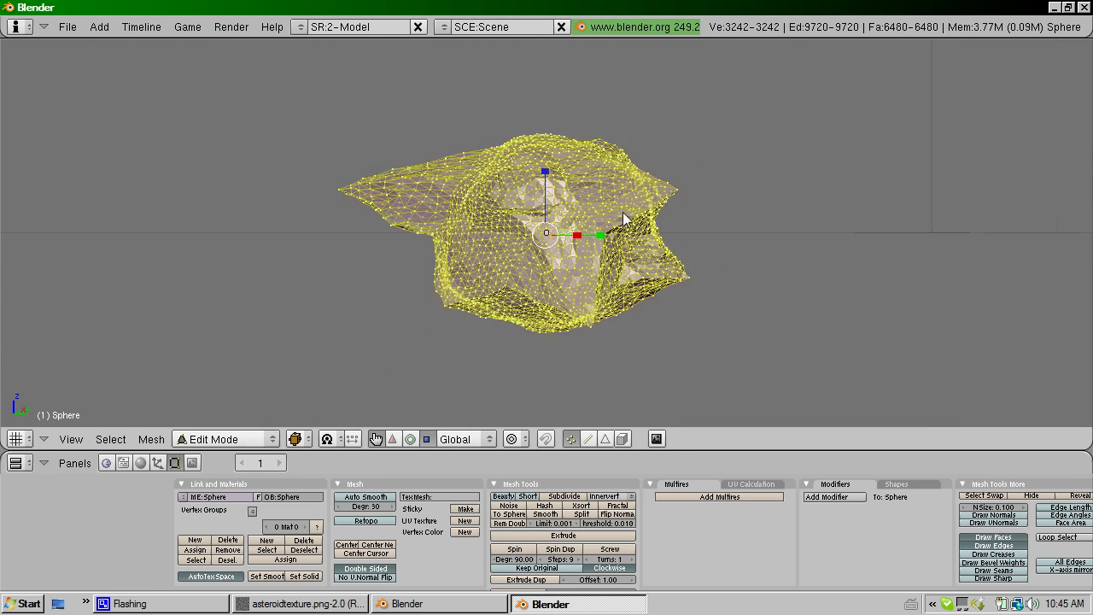
scroll(623, 217, up, 3)
scroll(622, 218, down, 1)
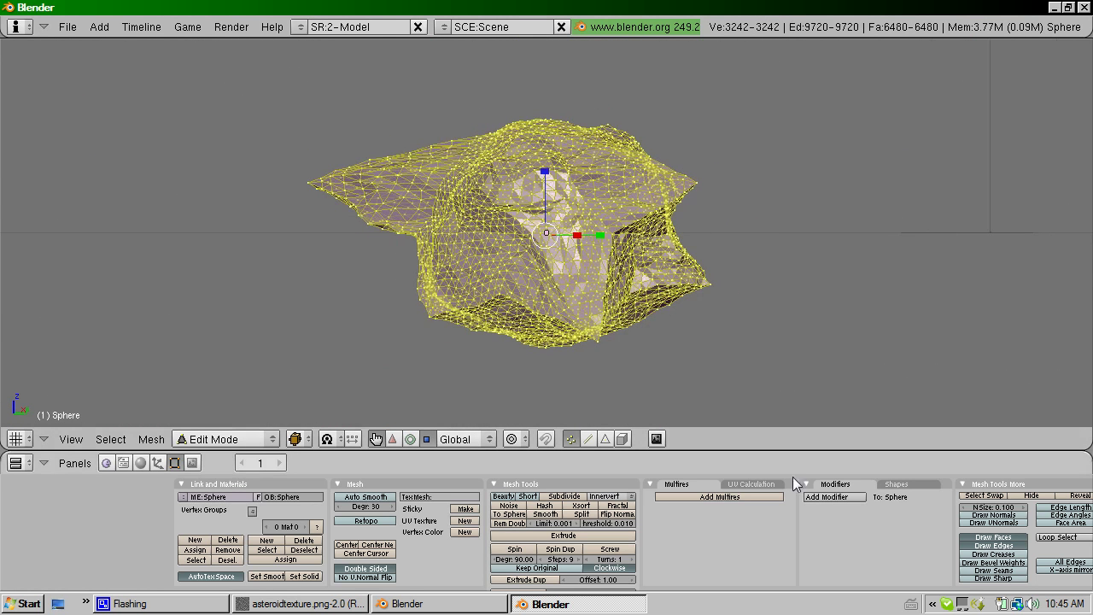
Split the 3D view into two areas side by side and switch the new area to the UV/Image Editor.
right_click(794, 449)
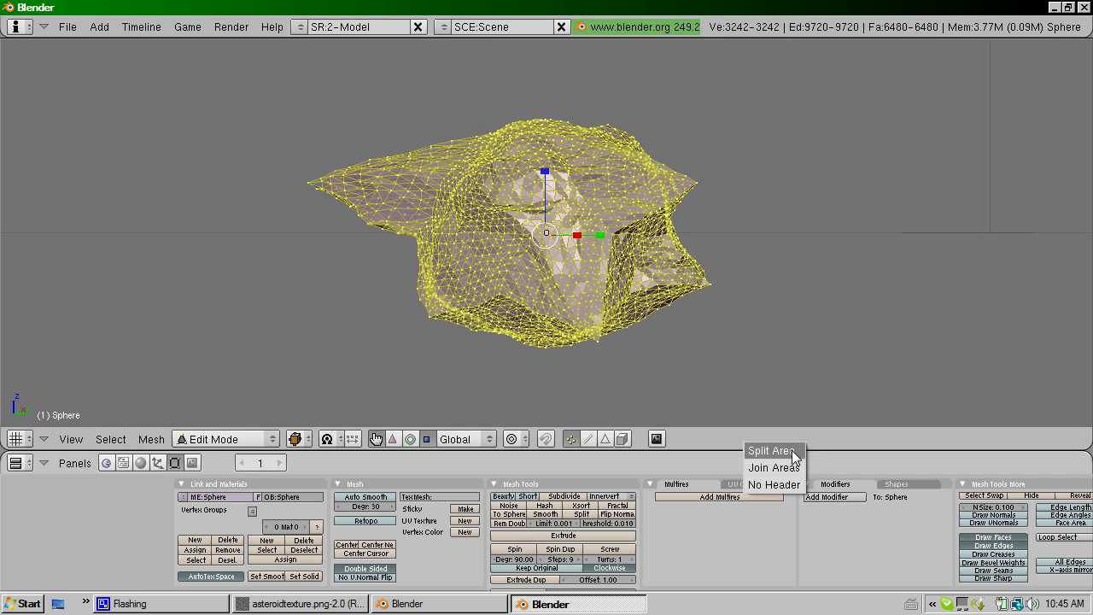
click(794, 450)
click(692, 351)
click(706, 439)
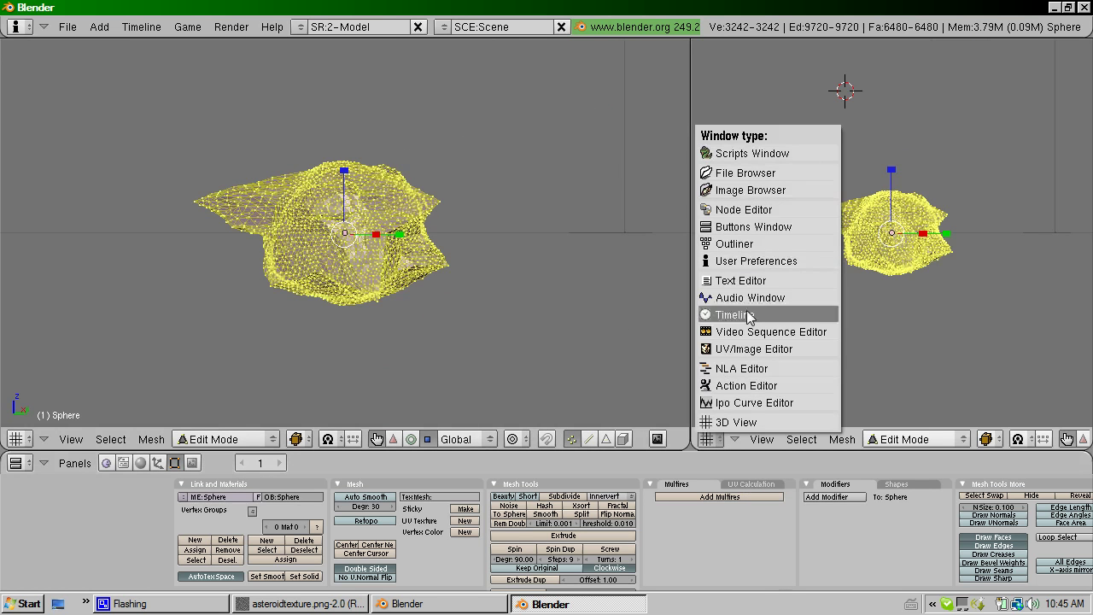
click(740, 352)
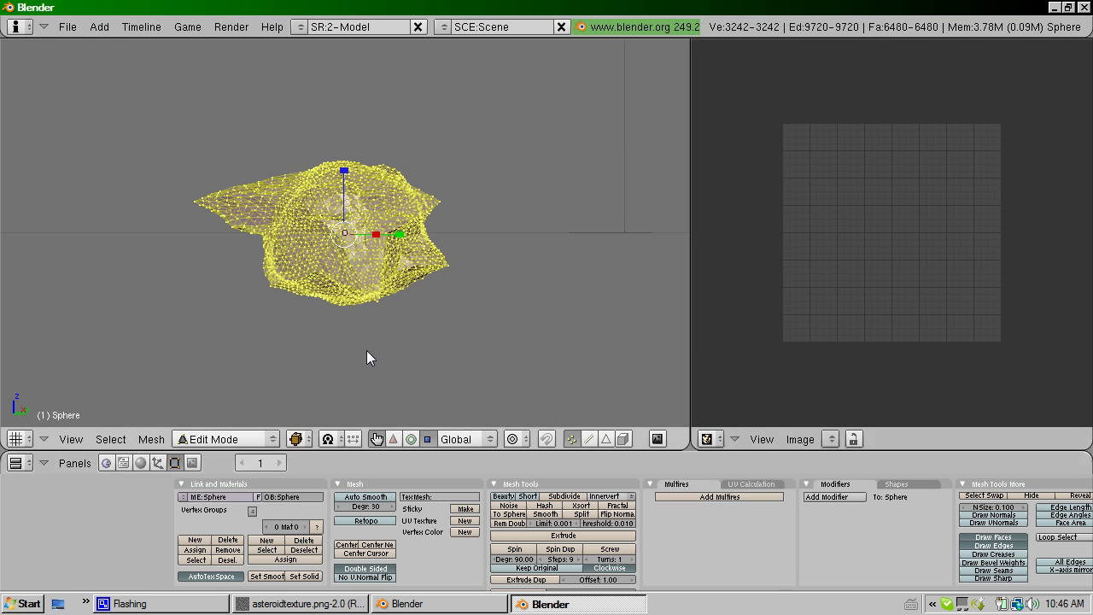
Unwrap the whole asteroid mesh with Project from View (Bounds).
key(u)
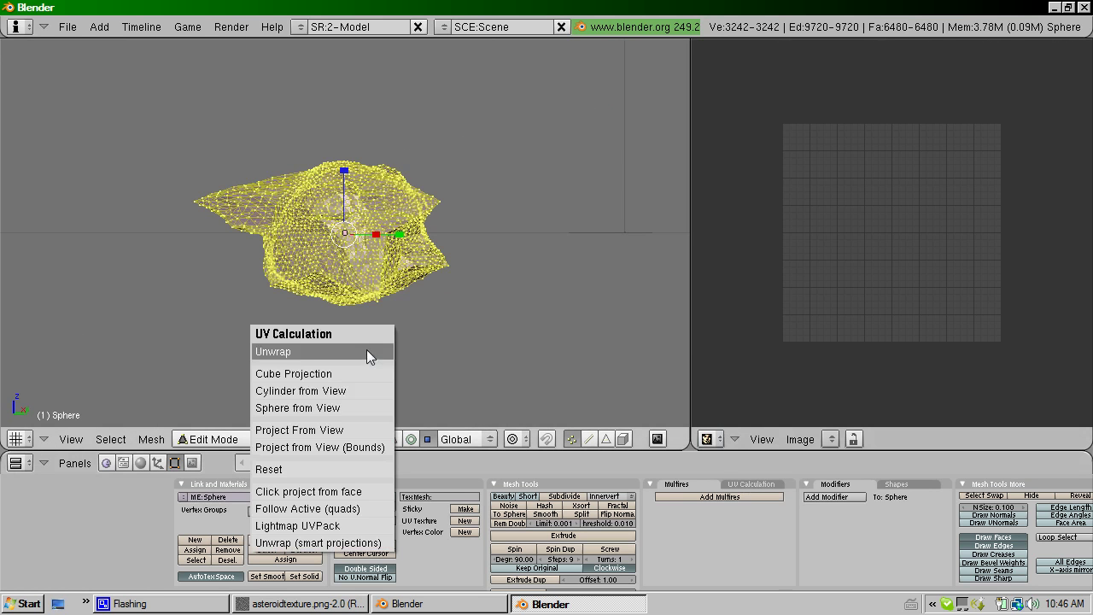
click(347, 447)
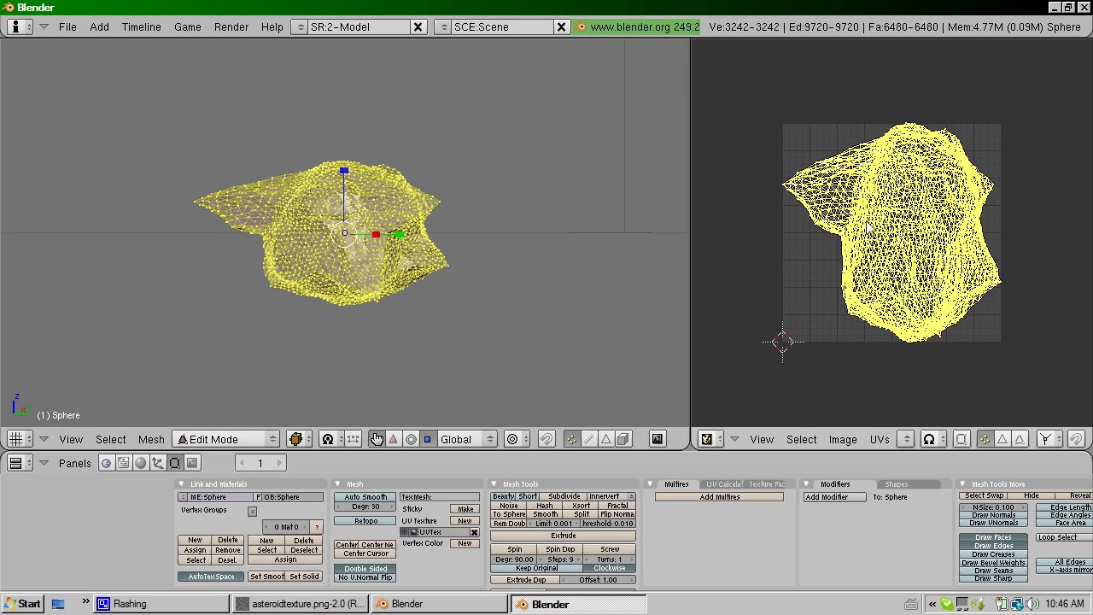
click(881, 439)
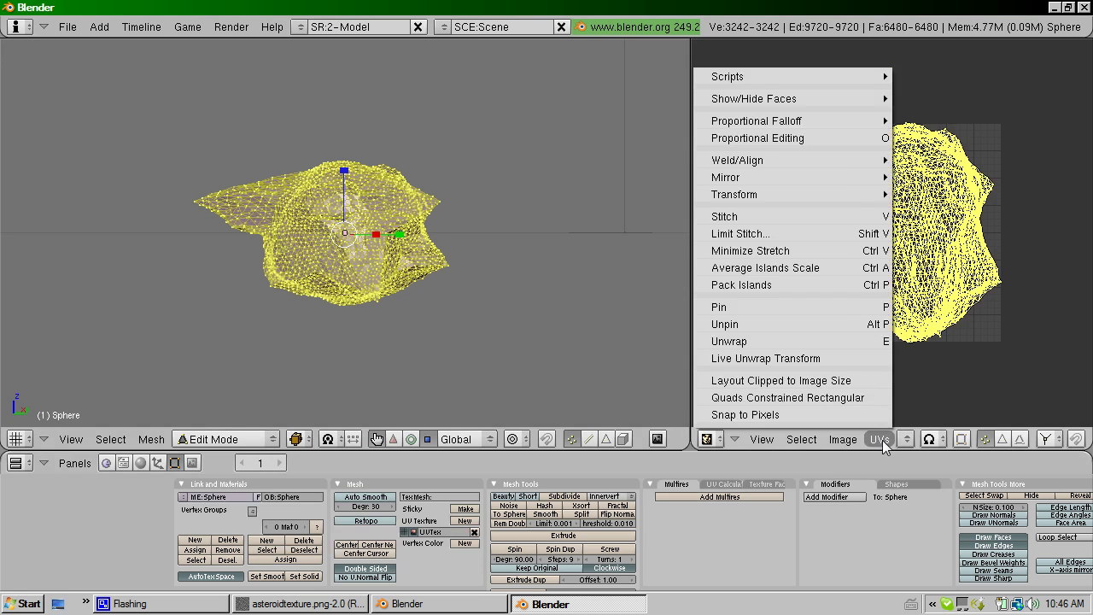
Open asteroidtexture.png from the Desktop folder as the image for the asteroid's unwrapped UVs.
click(840, 441)
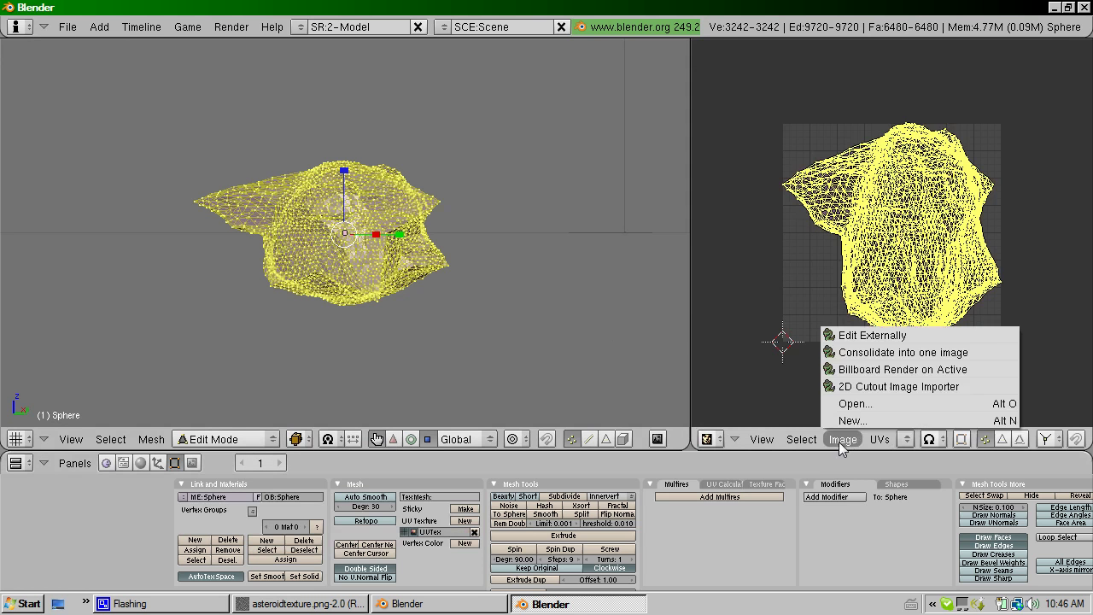
click(863, 402)
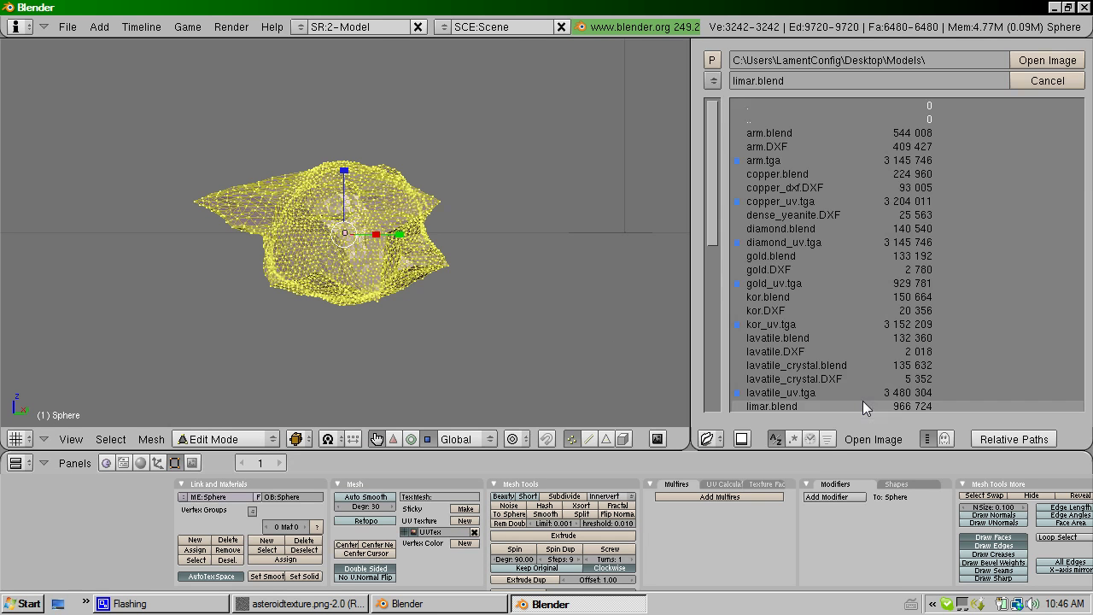
click(733, 117)
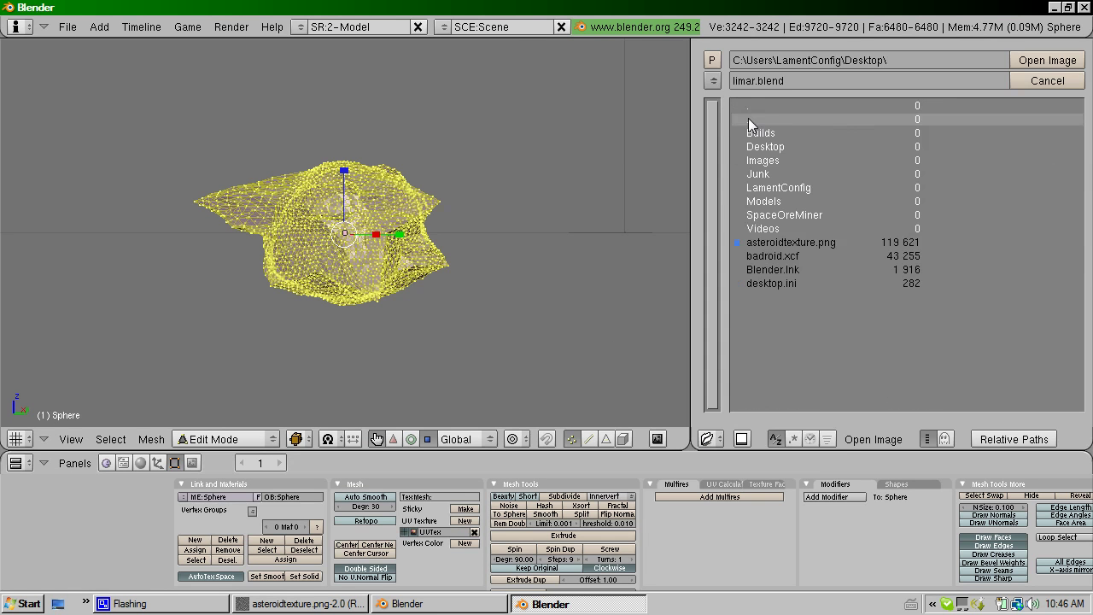
click(806, 241)
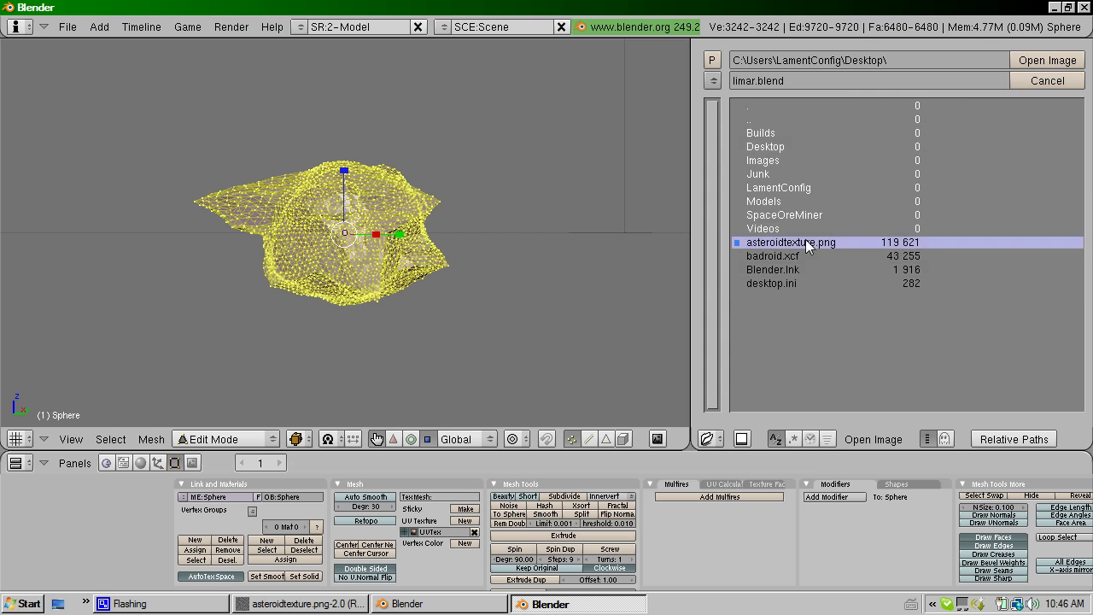
click(1049, 62)
scroll(912, 184, up, 4)
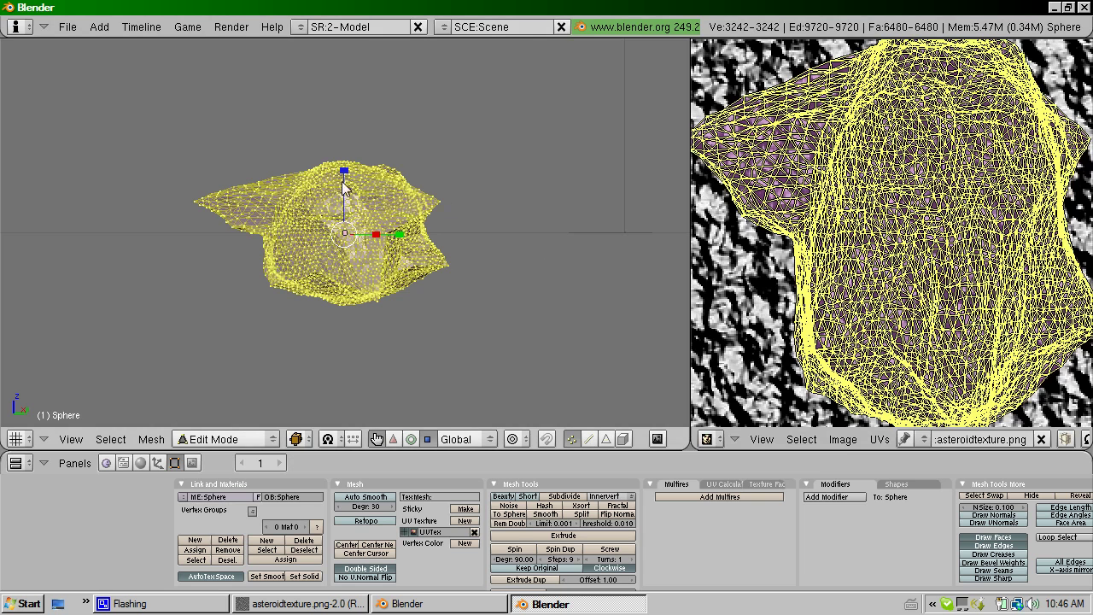
Deselect the whole mesh, return to Object Mode and set the 3D view's draw type to Textured.
key(a)
click(266, 440)
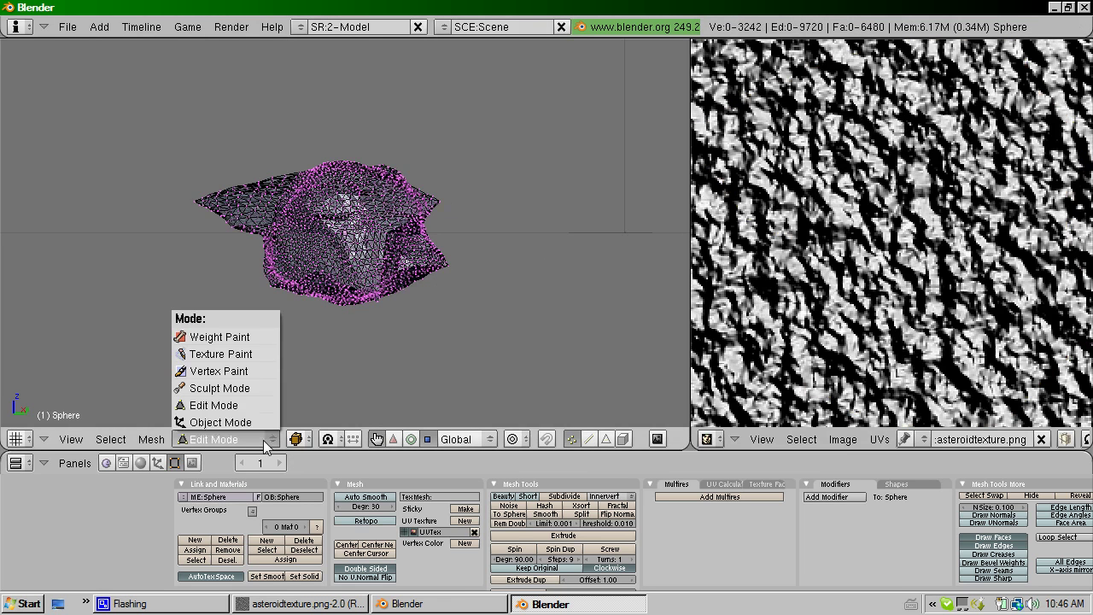
click(264, 422)
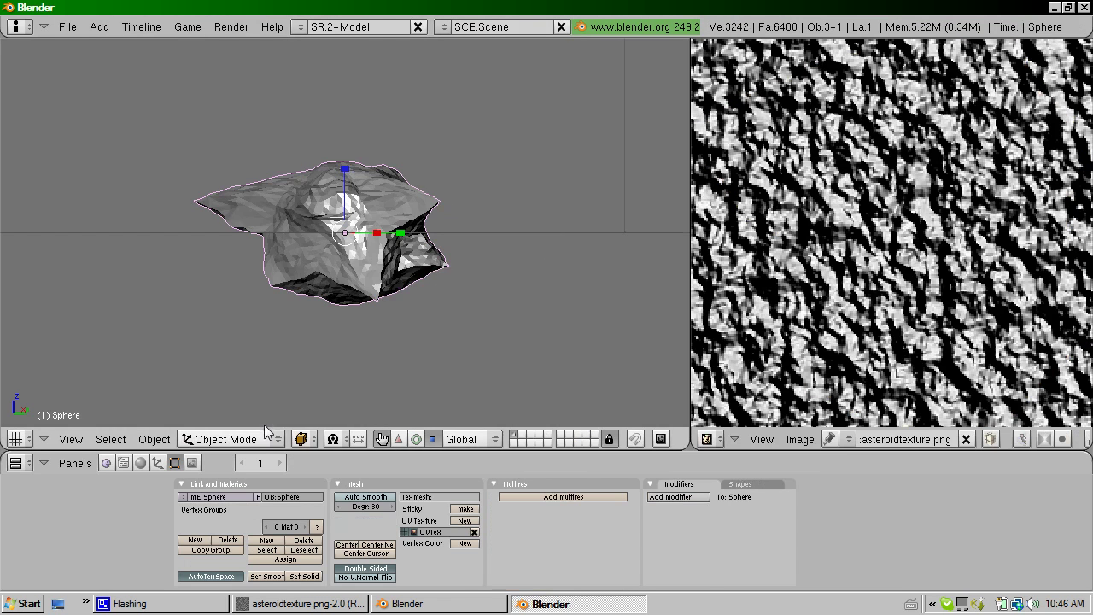
click(312, 443)
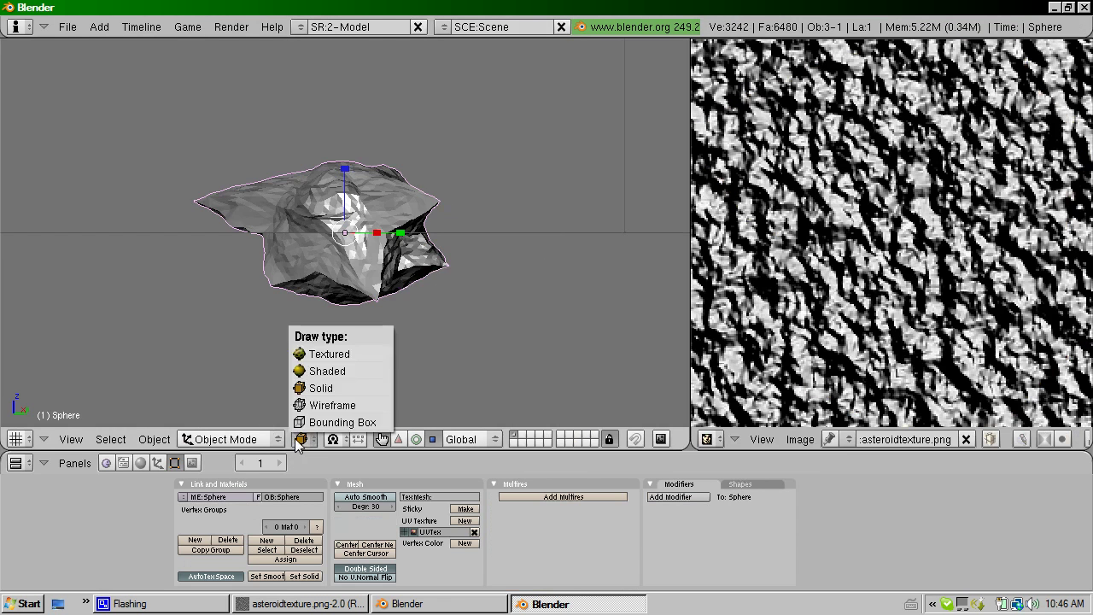
click(317, 358)
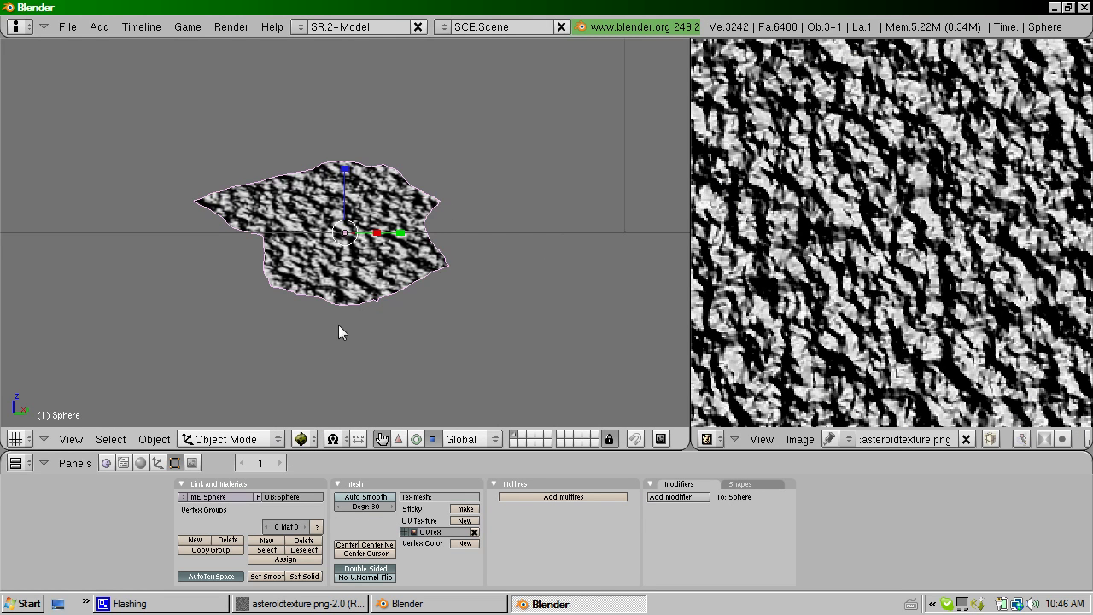
Examine how the texture wraps around the asteroid from several sides, above and below.
middle_drag(346, 318, 672, 289)
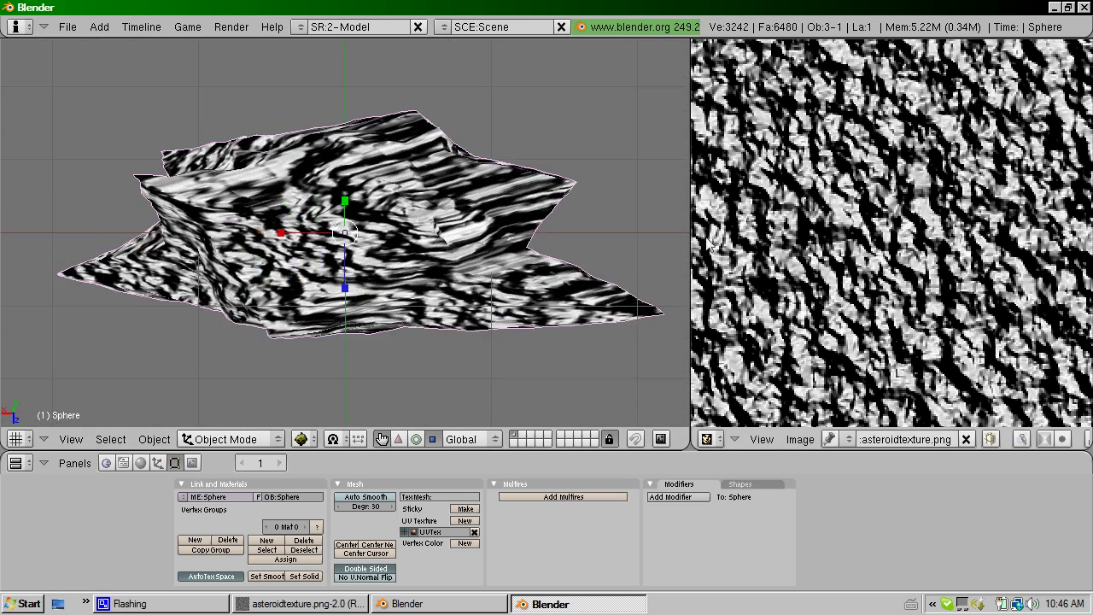
middle_drag(666, 248, 454, 203)
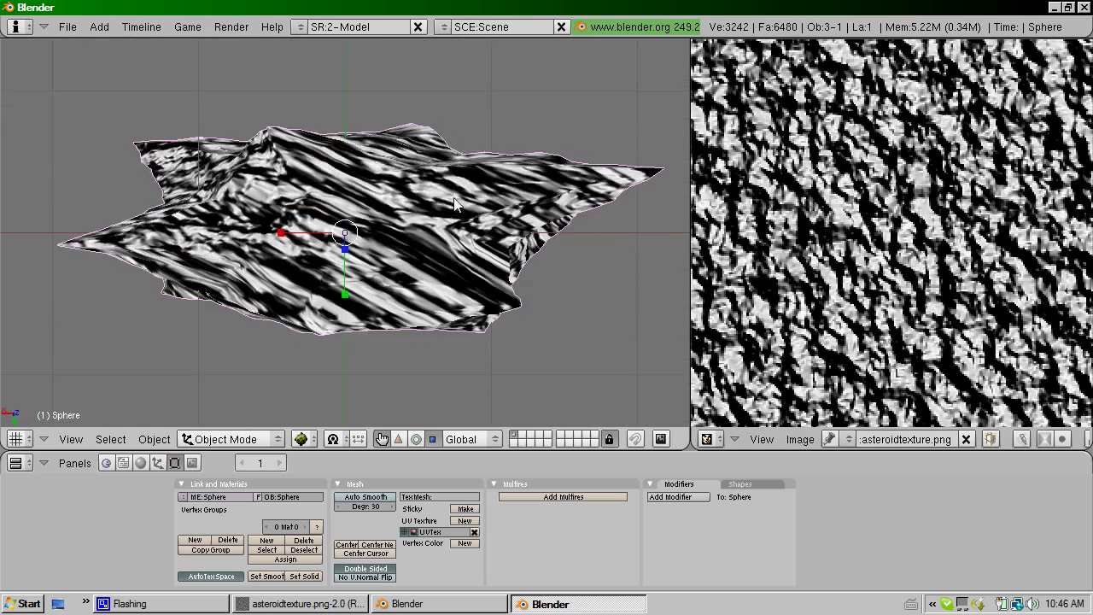
key(KP_2)
key(KP_2)
key(KP_2)
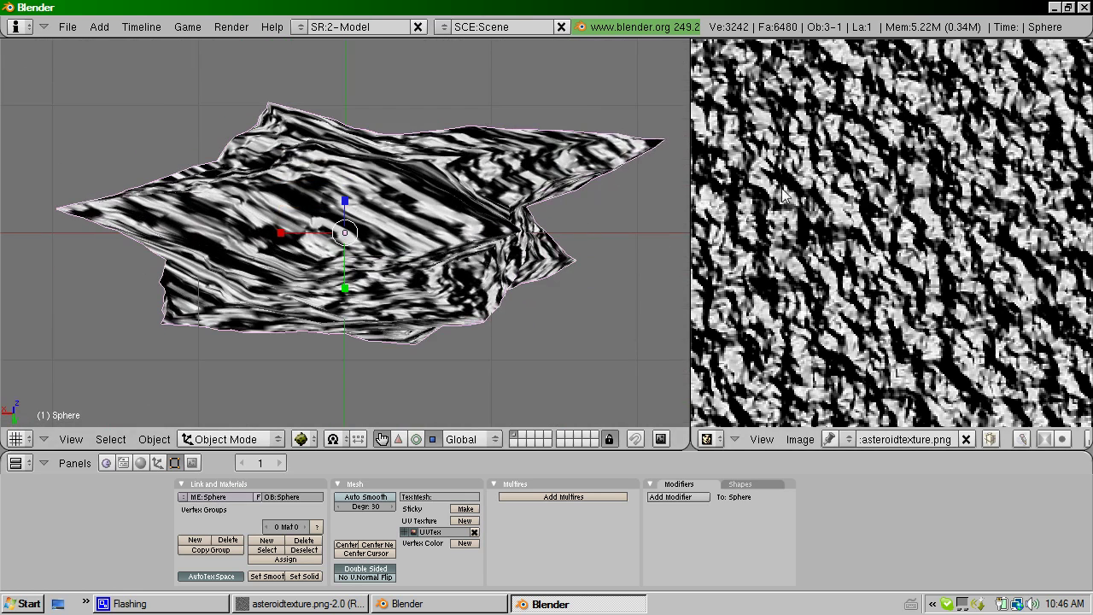
scroll(782, 188, up, 4)
key(KP_4)
key(KP_4)
key(KP_4)
key(KP_2)
key(KP_2)
key(KP_2)
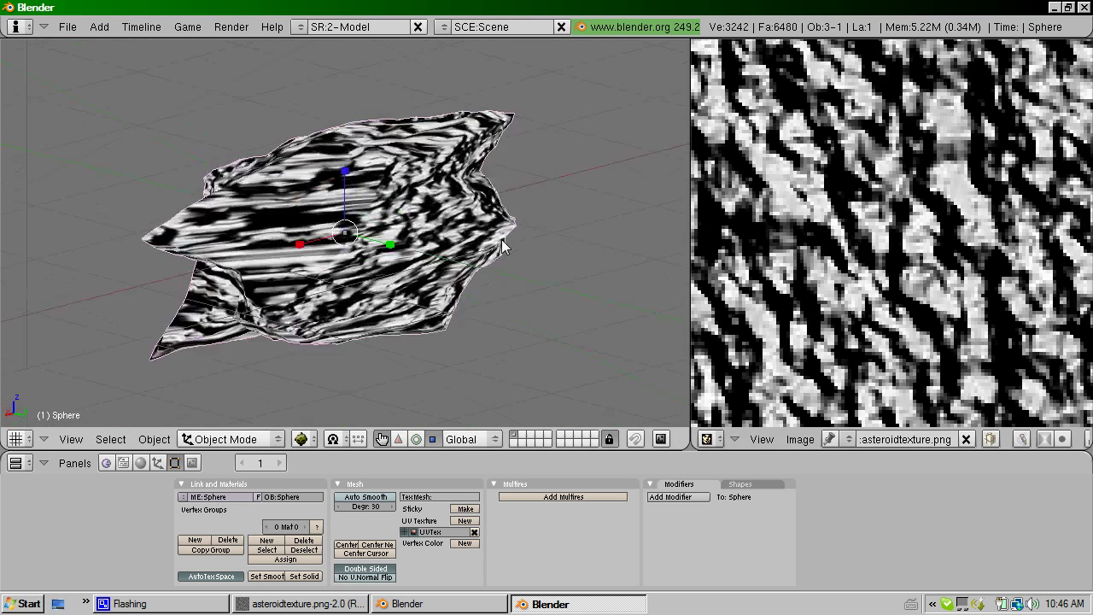
middle_drag(501, 239, 499, 247)
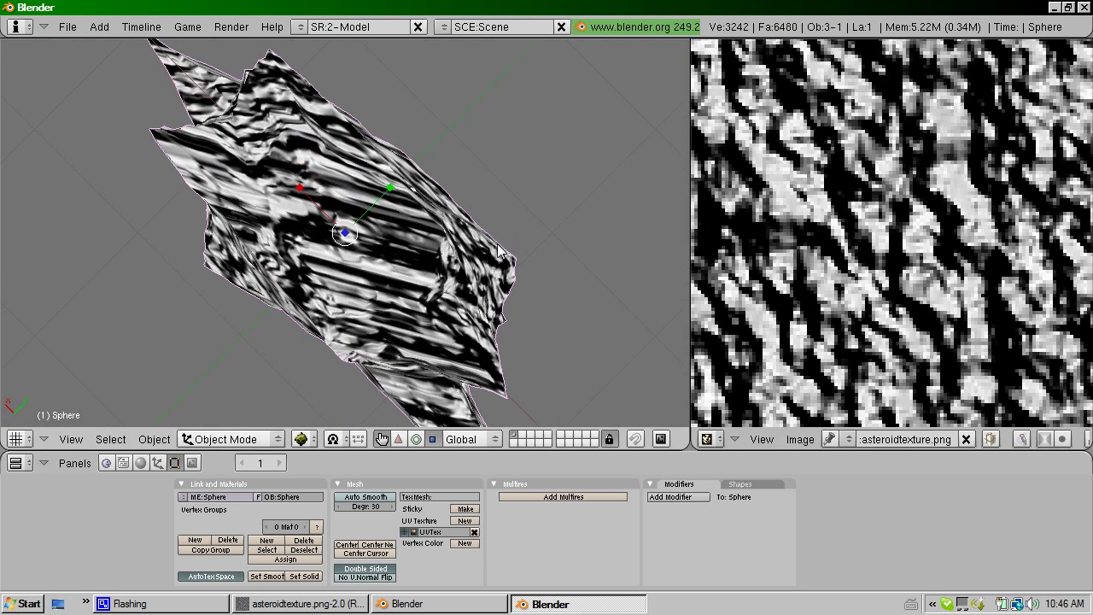
Add a new material to the asteroid with TexFace enabled and render the scene.
key(F5)
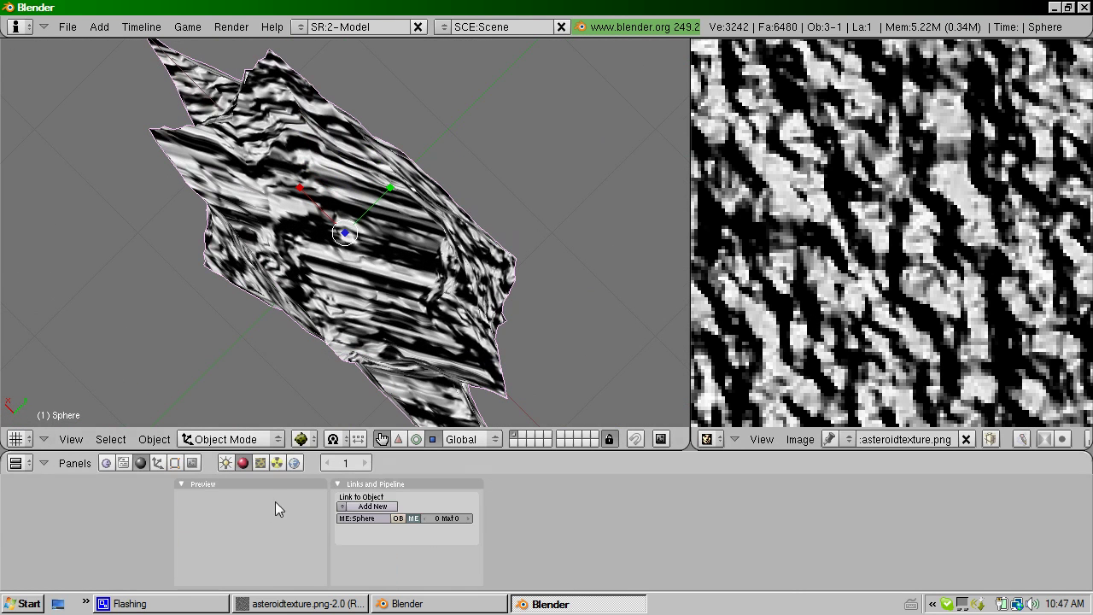
click(363, 507)
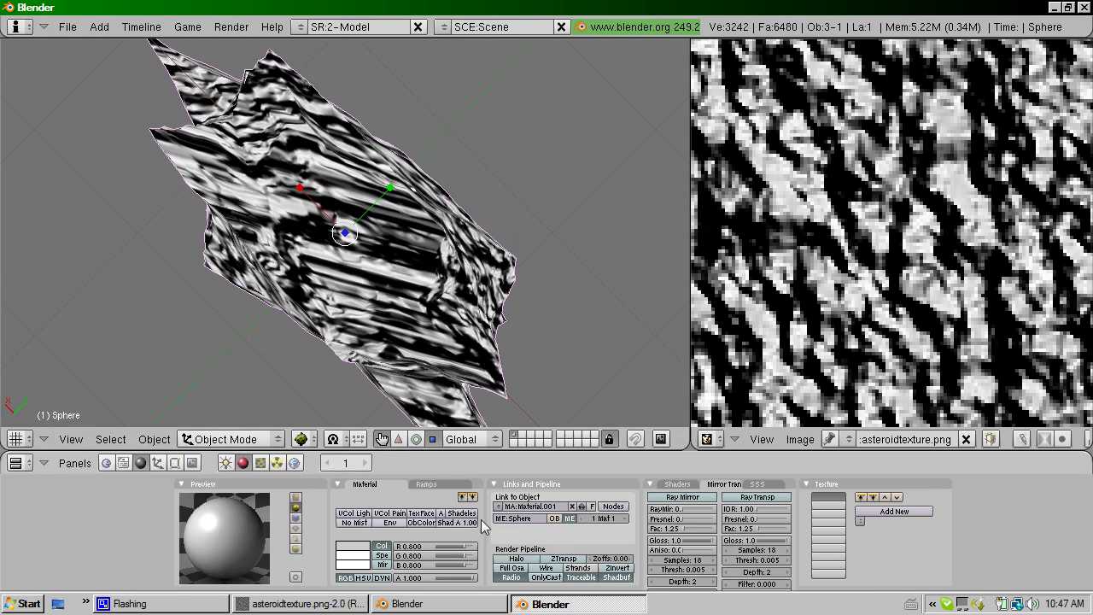
click(423, 514)
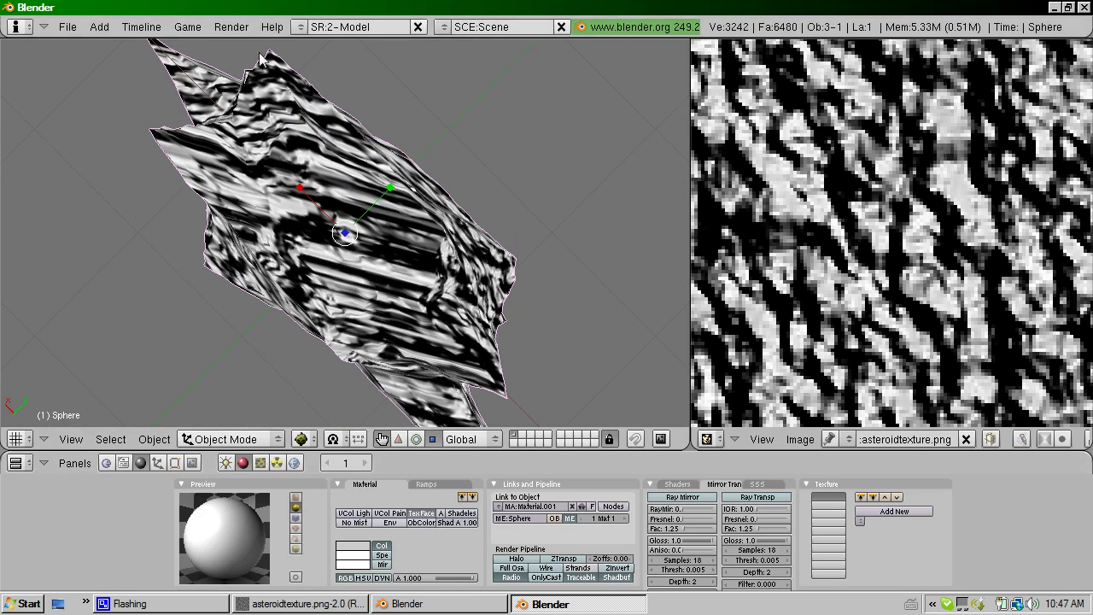
key(F12)
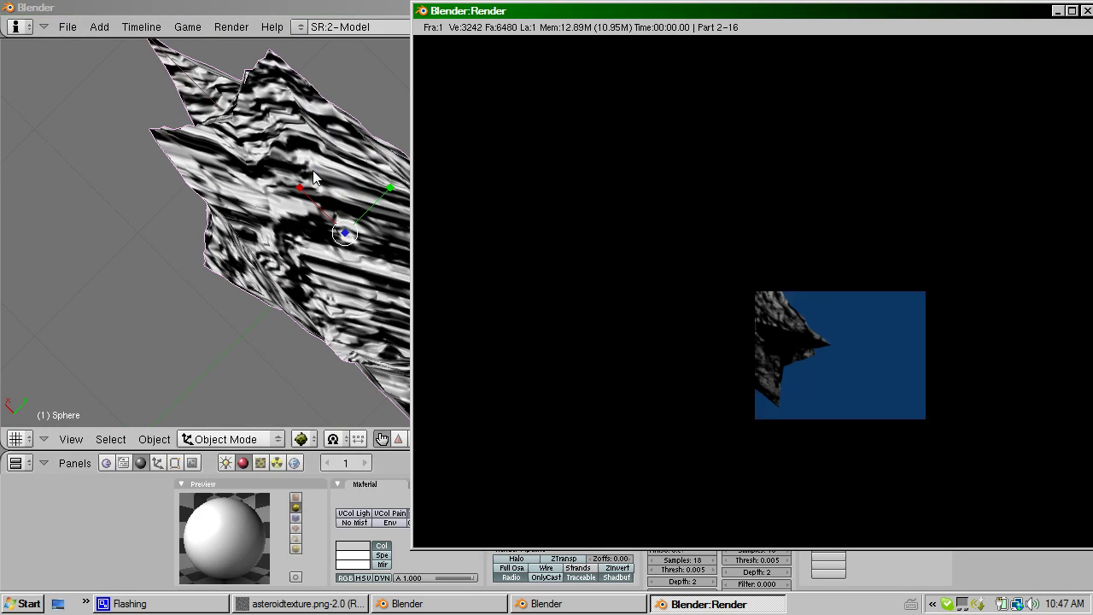